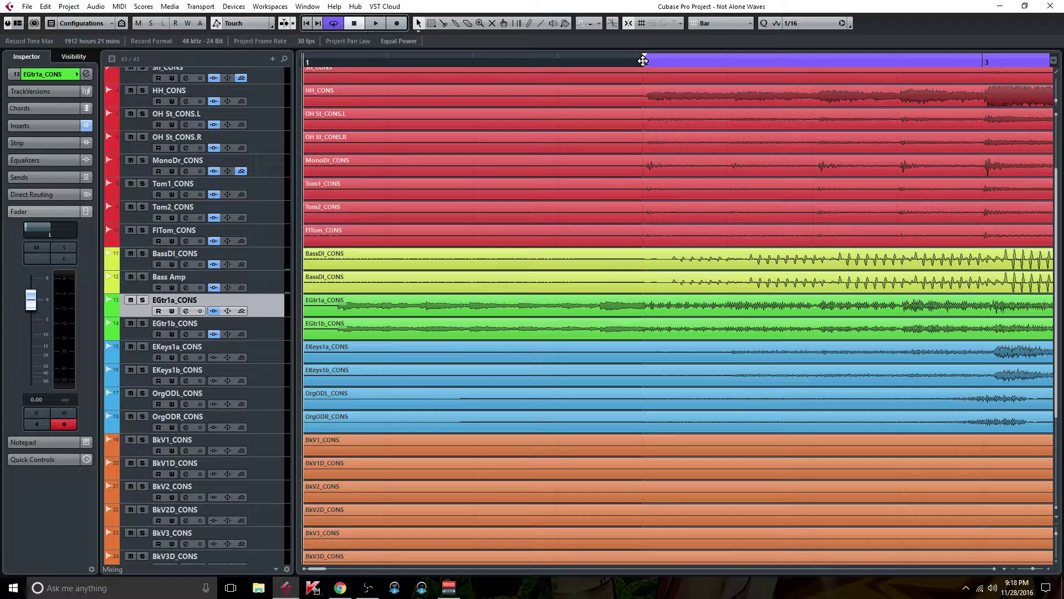
# Step: Start playback from bar 2 and open the MixConsole at the group channels
pyautogui.click(643, 60)
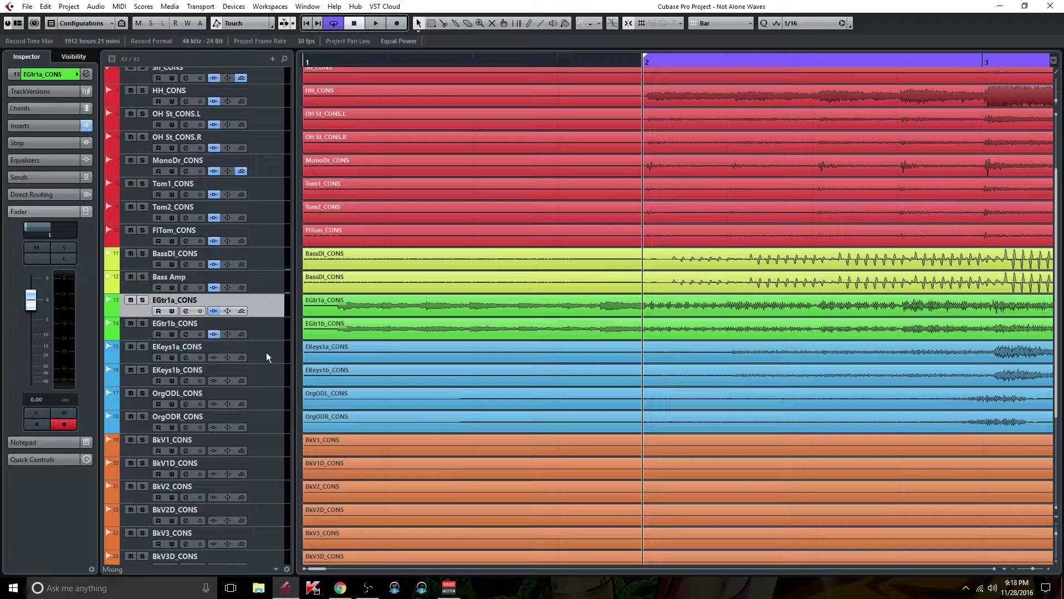
pyautogui.press('space')
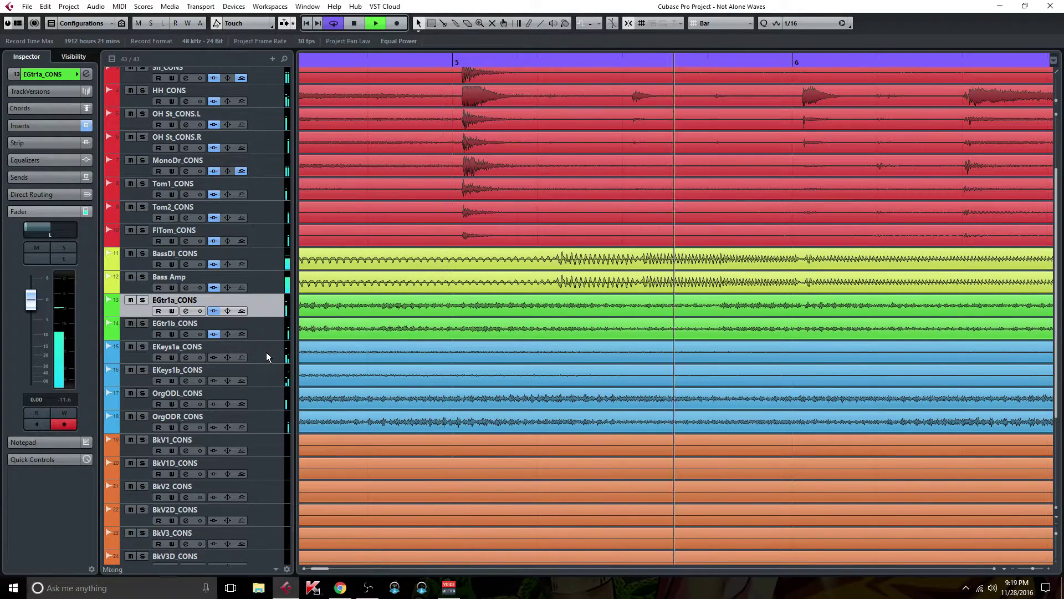
pyautogui.press('F3')
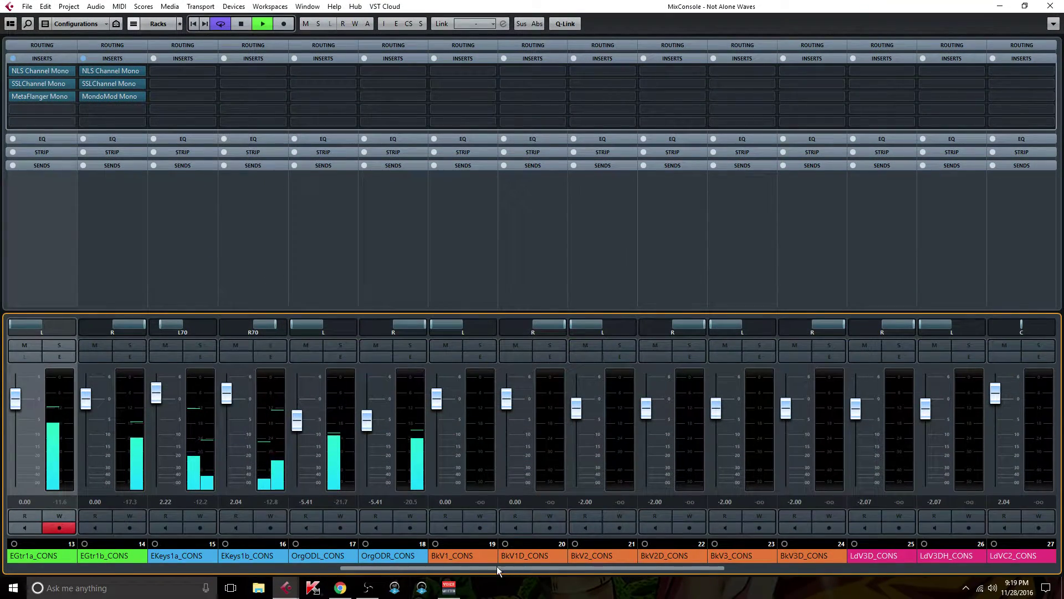
pyautogui.moveTo(481, 567); pyautogui.dragTo(829, 564)
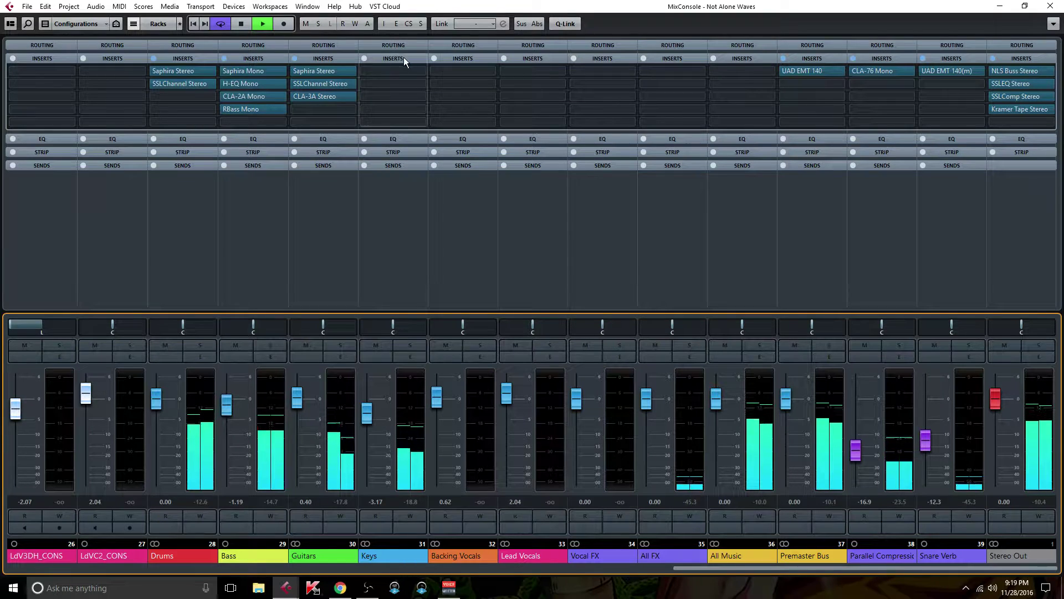
# Step: Insert the Saphira Stereo plugin in the first insert slot of the Keys group channel
pyautogui.click(419, 70)
pyautogui.write('s')
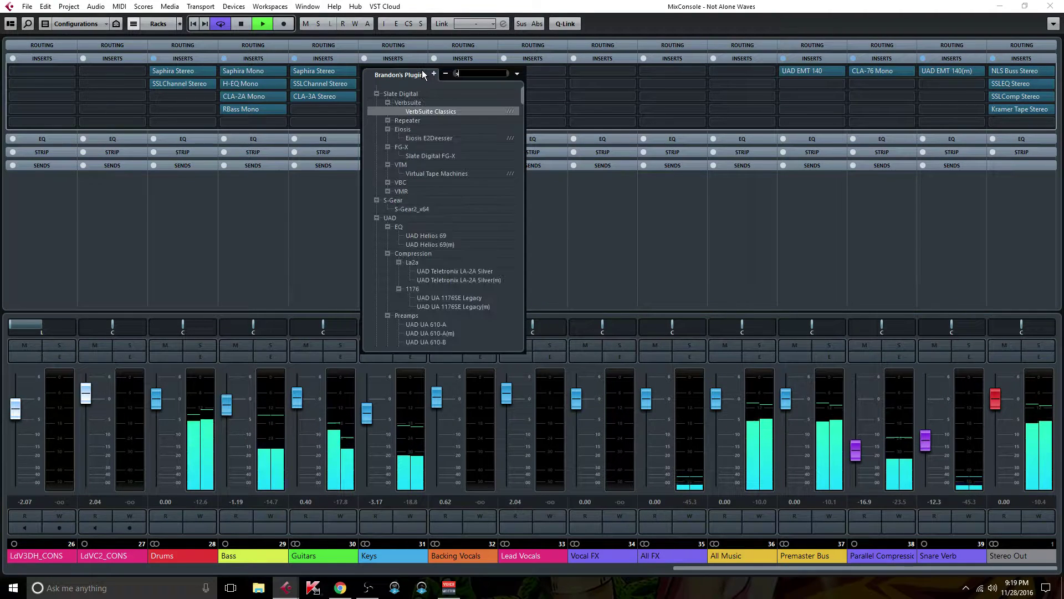
pyautogui.write('aphi')
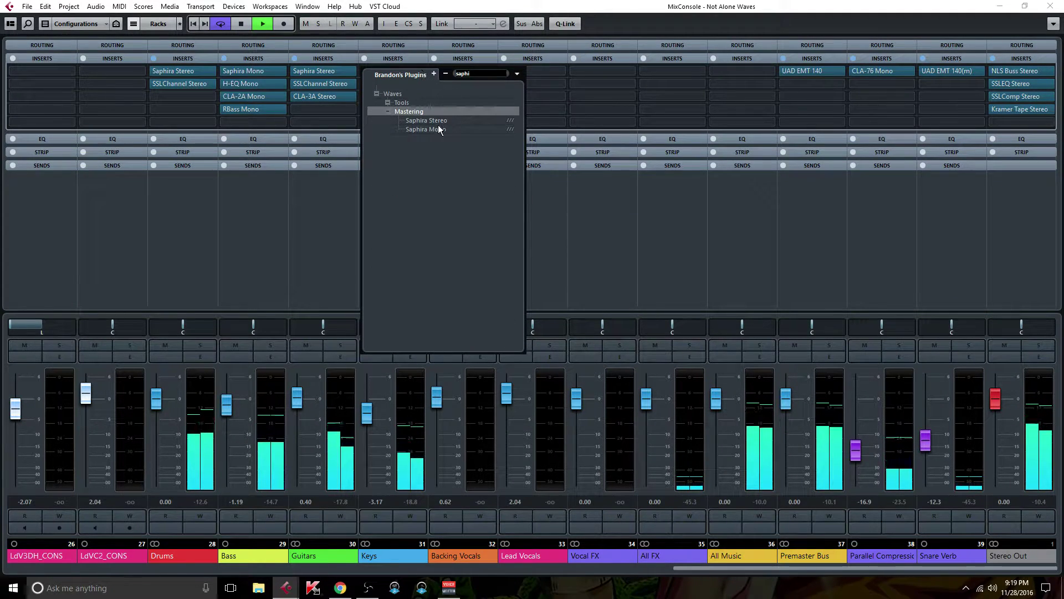
pyautogui.click(433, 124)
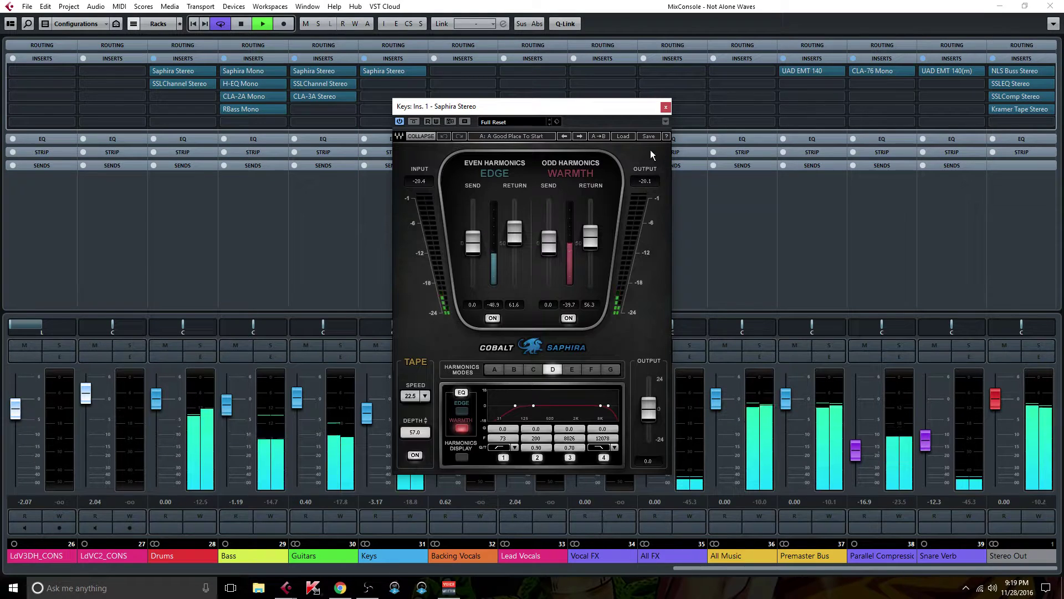
# Step: Load the Rhodes Teeth instrument preset in Saphira, set the tape speed to 15, and close the plugin
pyautogui.click(620, 136)
pyautogui.moveTo(693, 220)
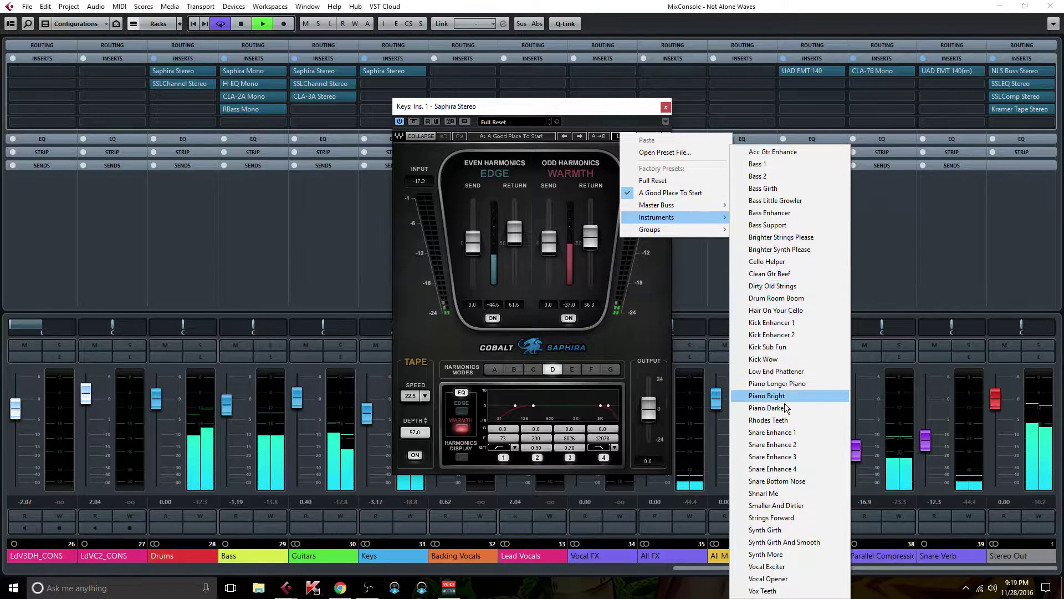
pyautogui.click(778, 420)
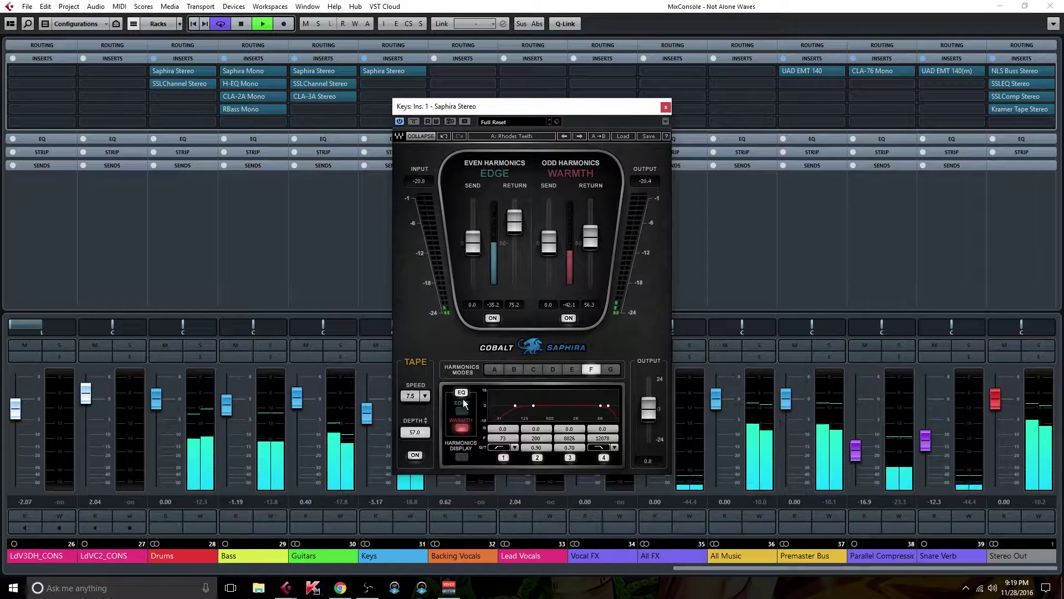
pyautogui.click(426, 395)
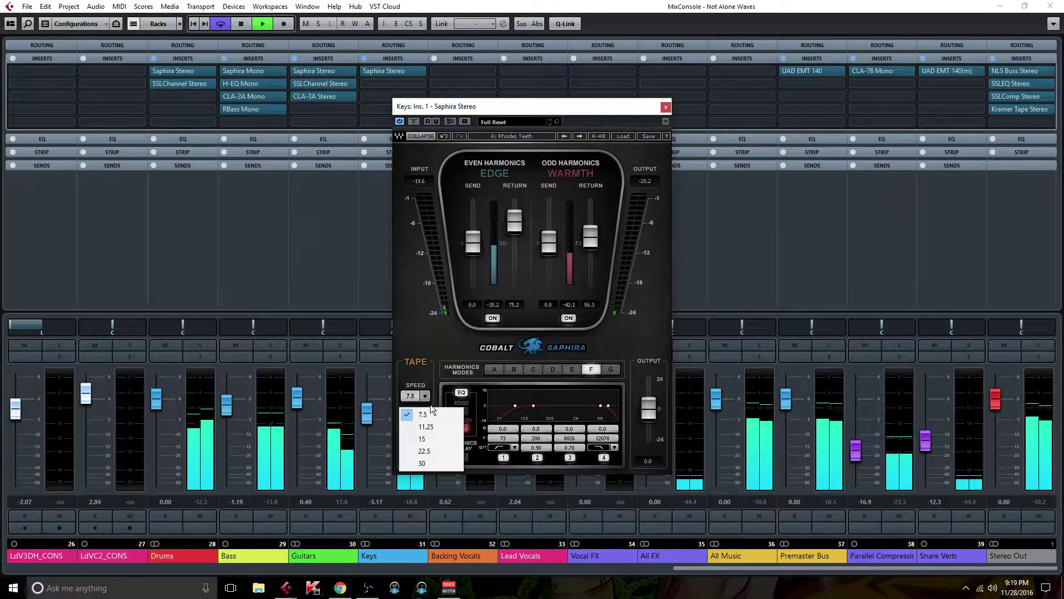
pyautogui.click(428, 441)
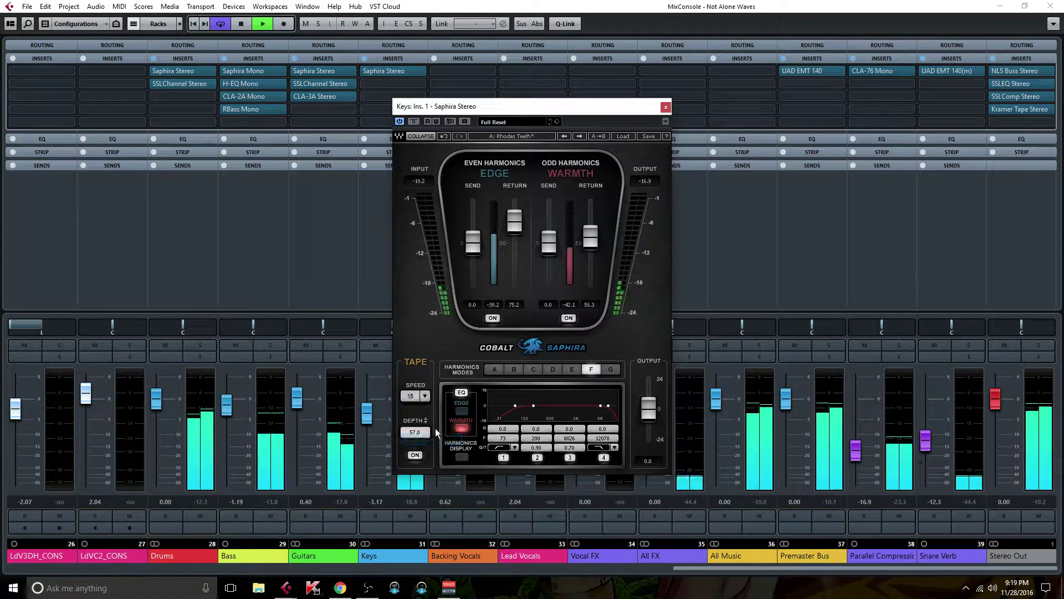
pyautogui.click(665, 107)
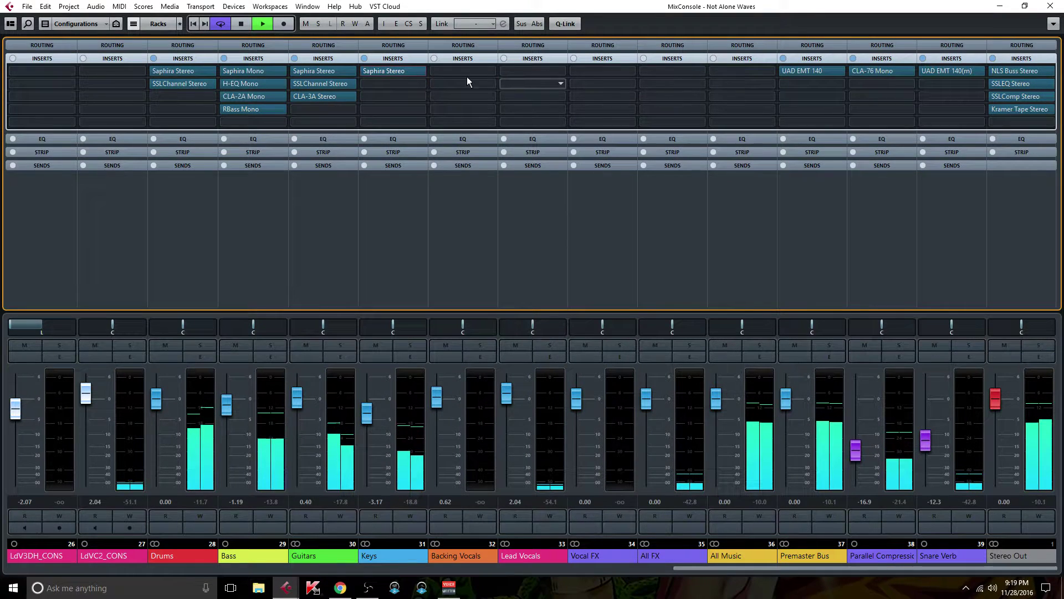
# Step: Insert the SSLGChannel Stereo plugin in the second insert slot of the Keys group channel
pyautogui.click(419, 83)
pyautogui.write('ss')
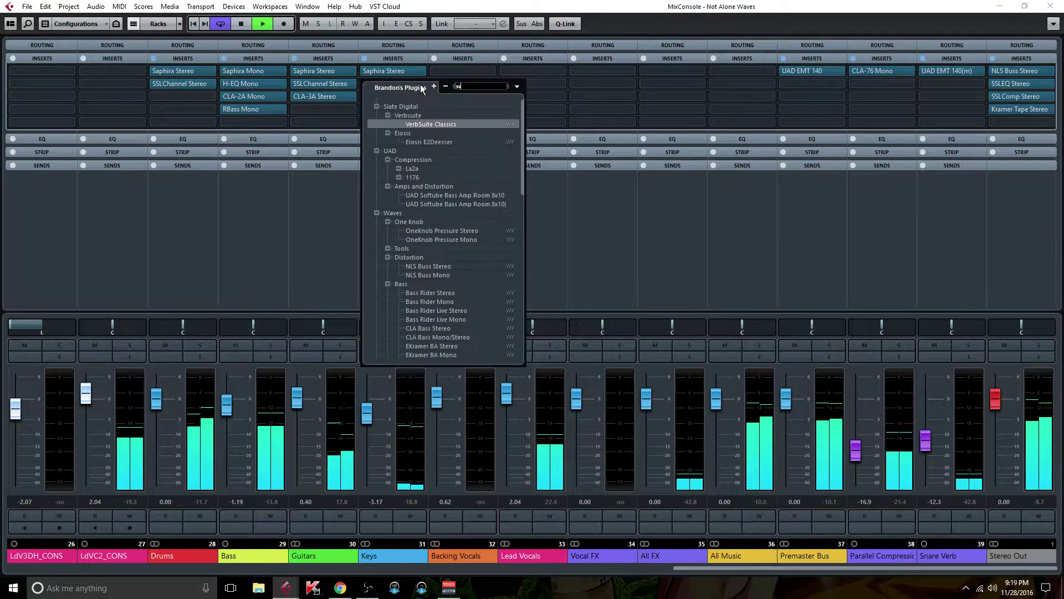
pyautogui.write('l')
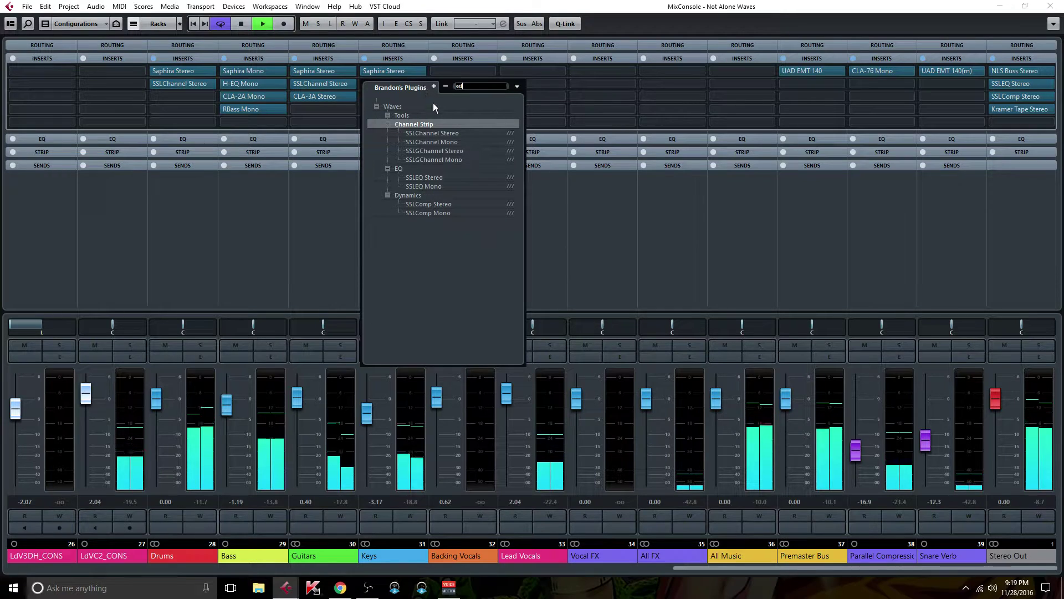
pyautogui.click(449, 151)
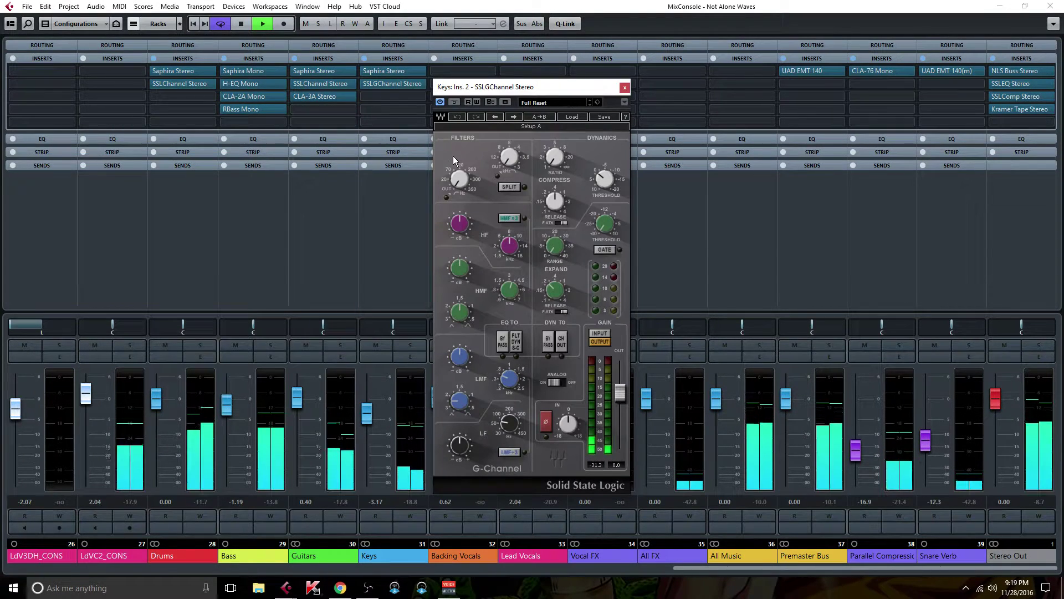
# Step: Set the G-Channel's high-pass filter to 100 Hz
pyautogui.moveTo(459, 182); pyautogui.dragTo(457, 179)
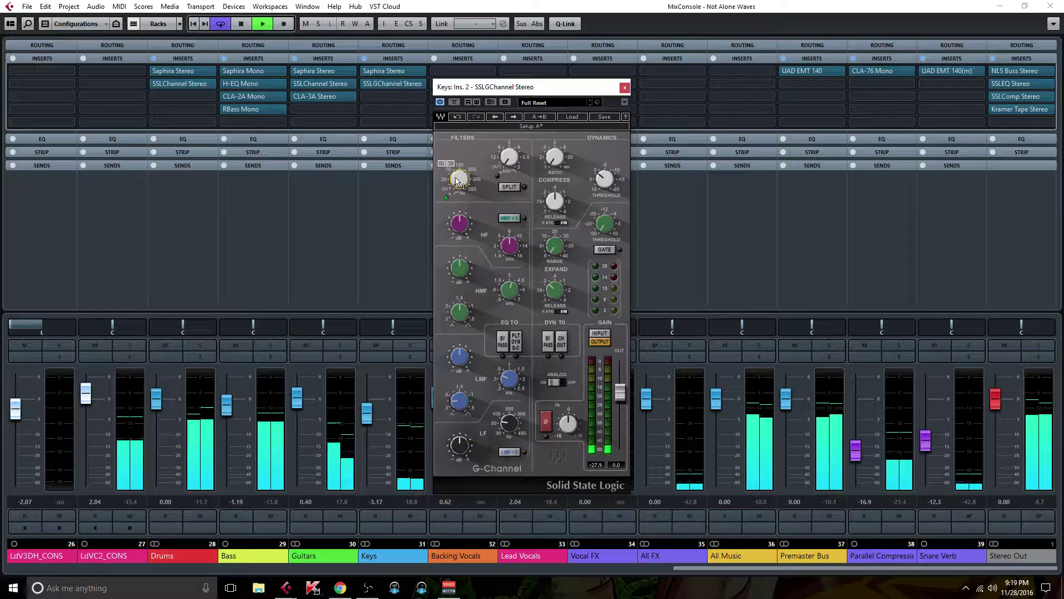
pyautogui.write('100')
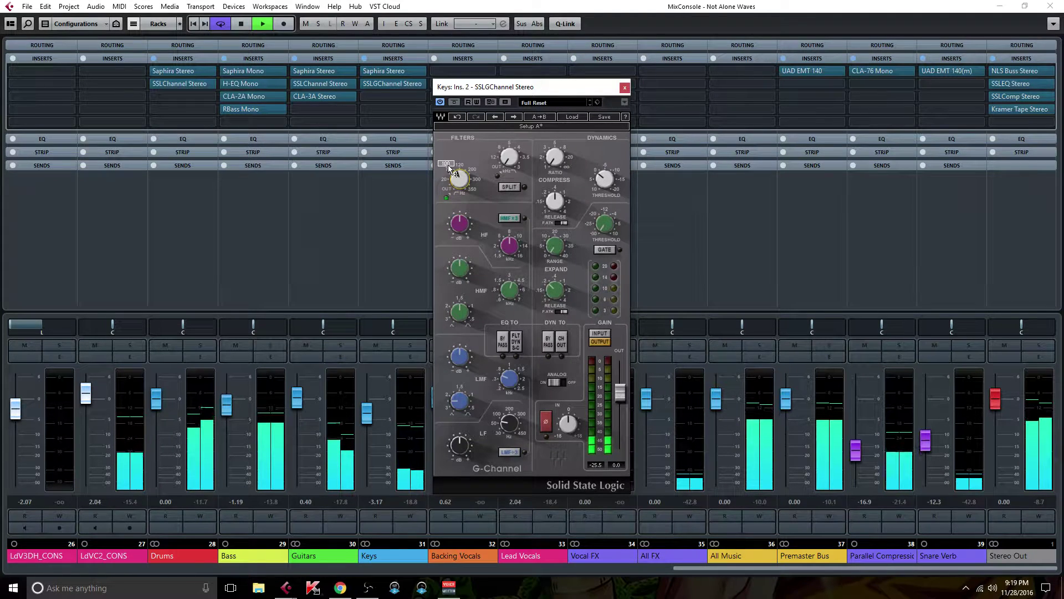
pyautogui.press('Return')
# Step: Boost the HF band slightly, and raise the HMF band's frequency, Q and gain
pyautogui.moveTo(460, 223); pyautogui.dragTo(460, 218)
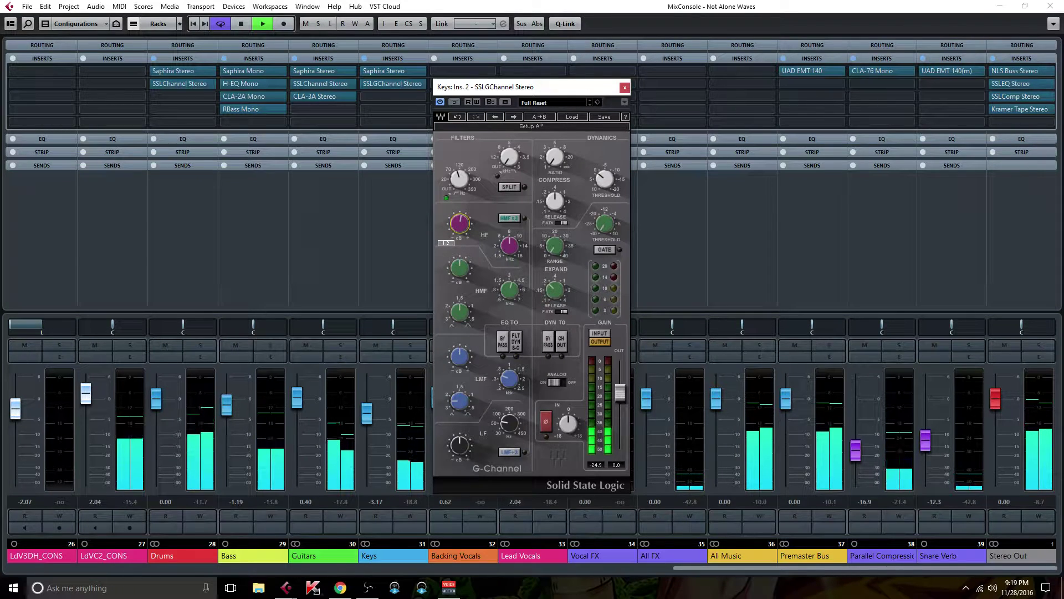
pyautogui.moveTo(509, 286)
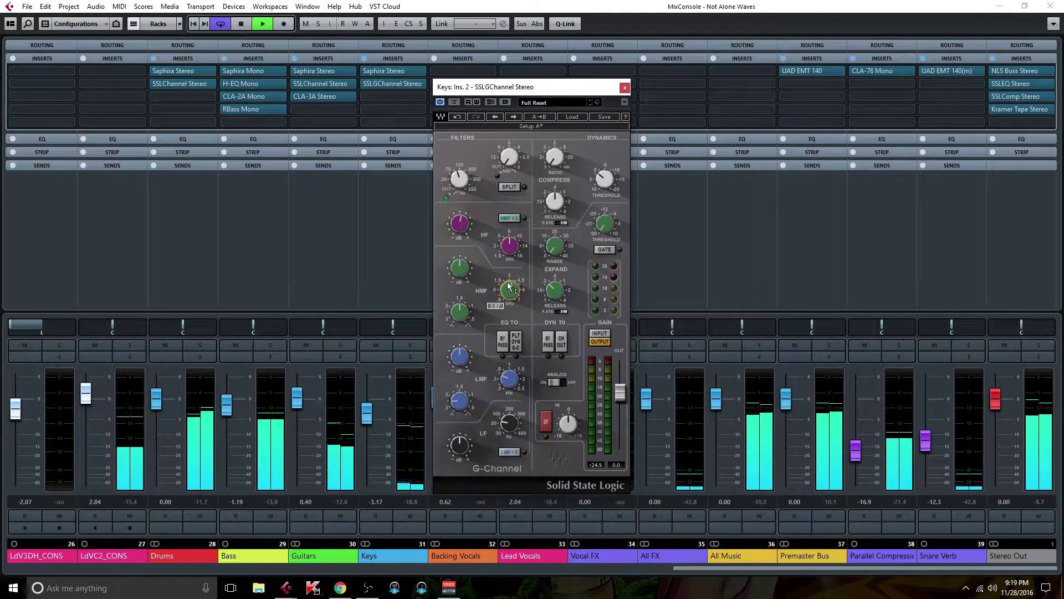
pyautogui.moveTo(509, 287); pyautogui.dragTo(508, 281)
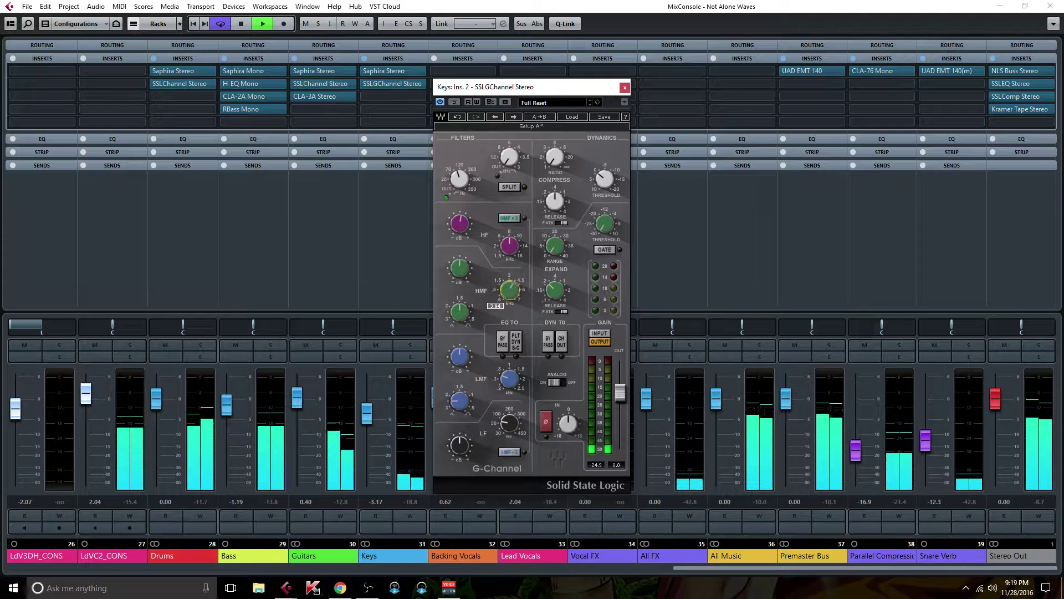
pyautogui.moveTo(459, 312)
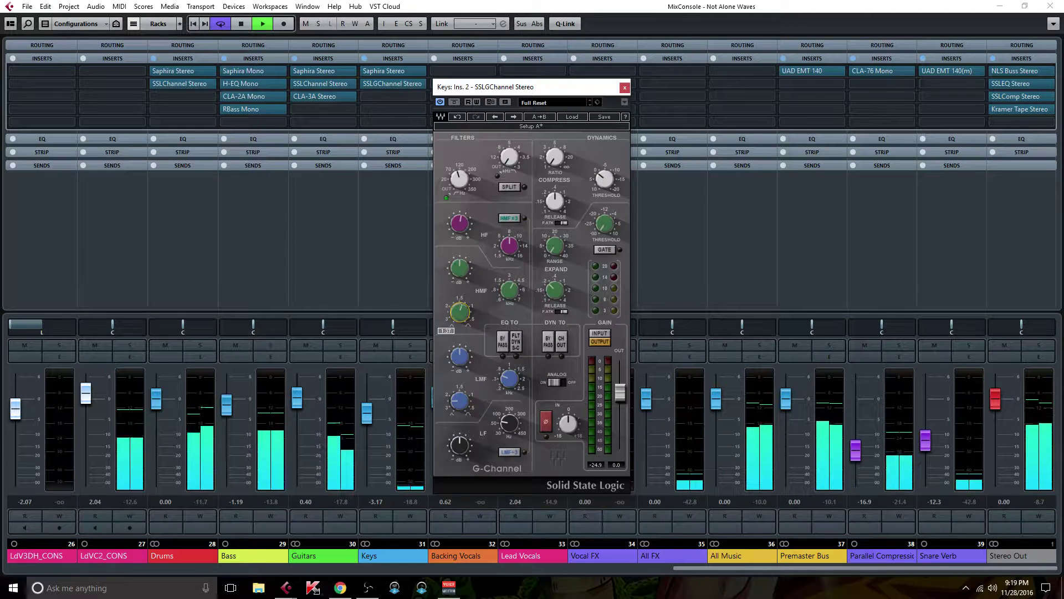
pyautogui.moveTo(459, 268)
pyautogui.moveTo(456, 272); pyautogui.dragTo(455, 268)
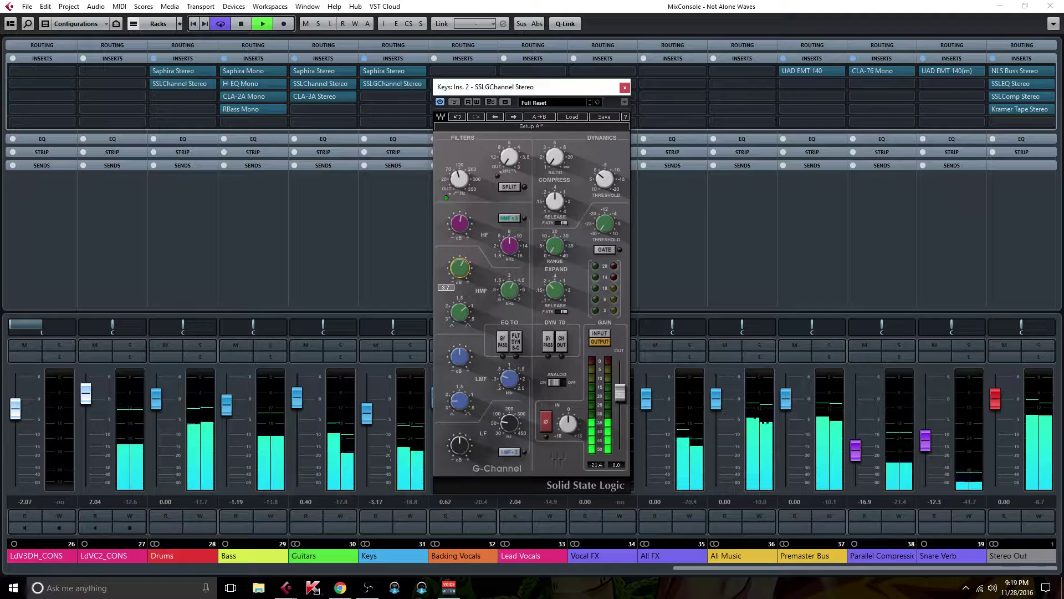
# Step: Engage the low-pass filter at a slight setting and refine the HF and HMF gains
pyautogui.moveTo(457, 226); pyautogui.dragTo(459, 221)
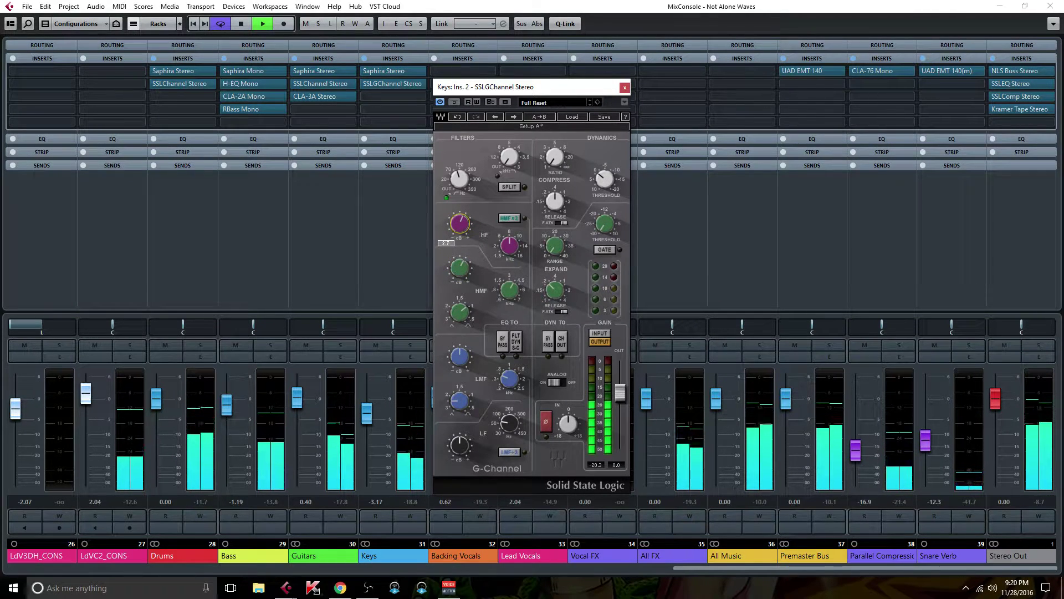
pyautogui.moveTo(509, 156); pyautogui.dragTo(510, 158)
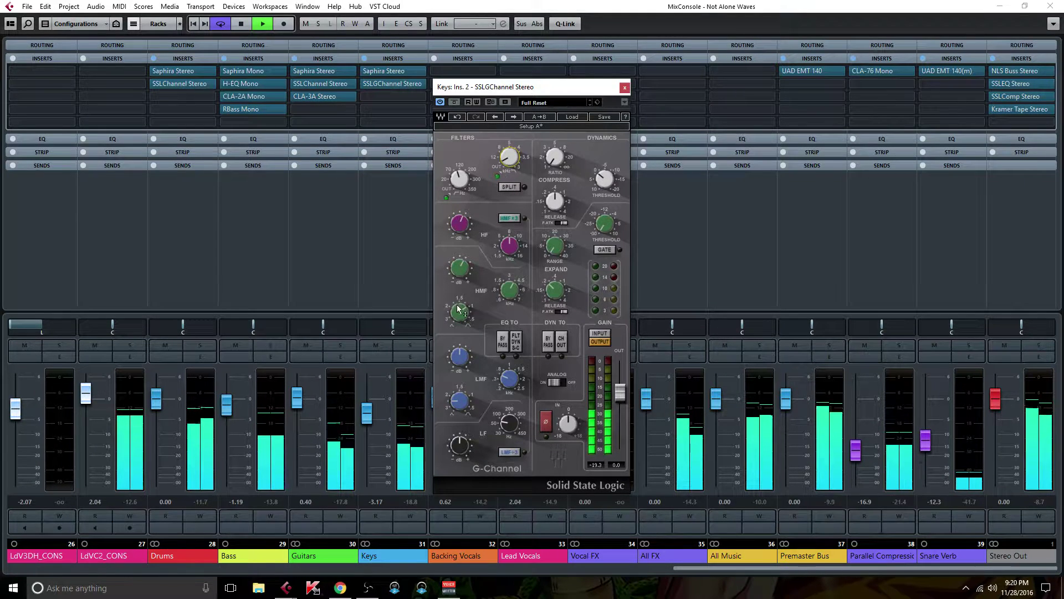
pyautogui.moveTo(458, 271); pyautogui.dragTo(459, 272)
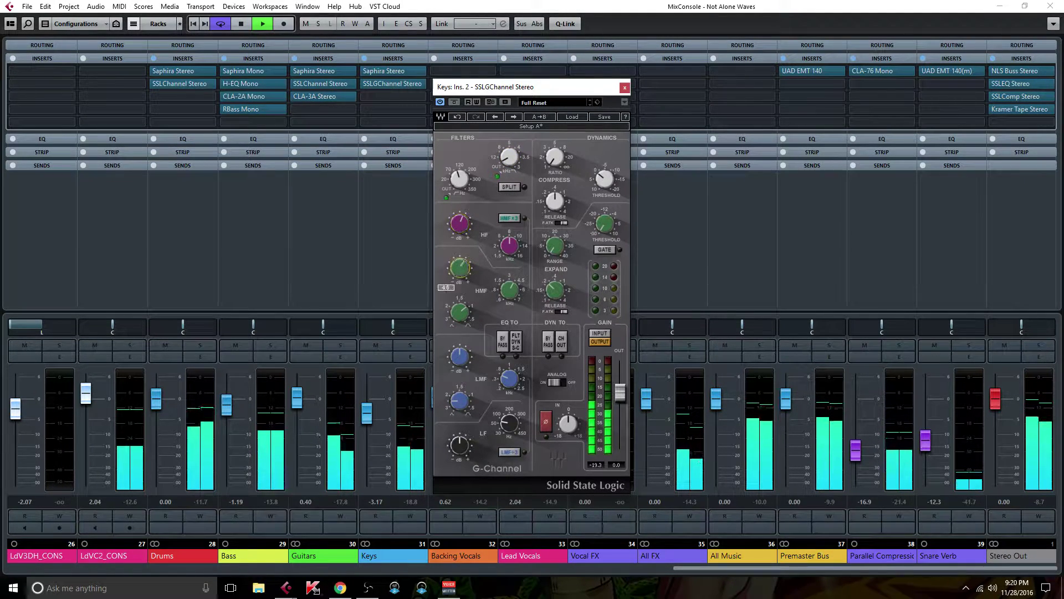
# Step: Adjust the Q and gain of the G-Channel's LMF band
pyautogui.moveTo(507, 386); pyautogui.dragTo(459, 400)
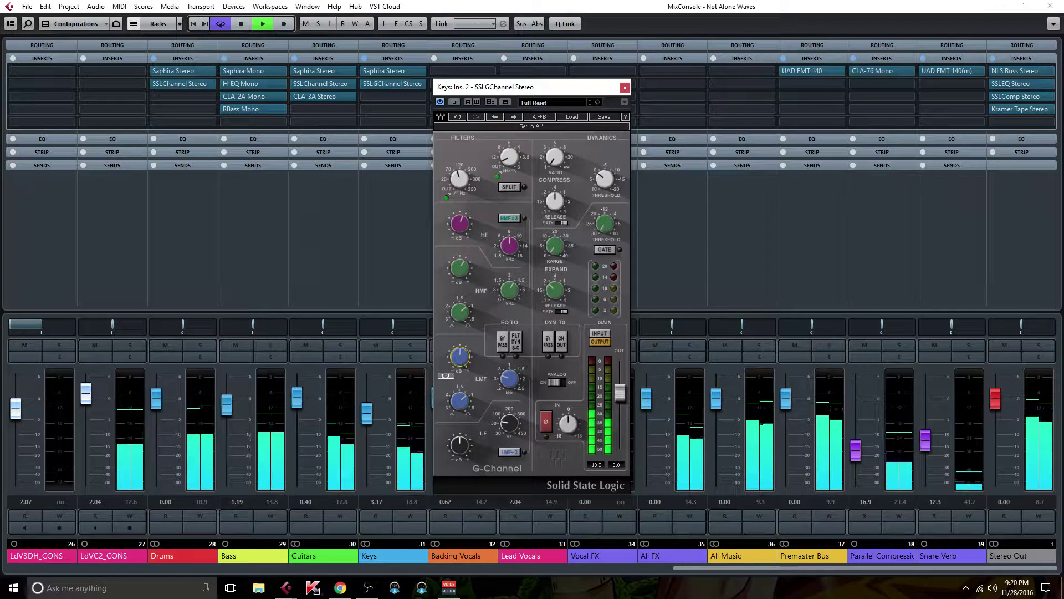
pyautogui.moveTo(459, 357); pyautogui.dragTo(459, 358)
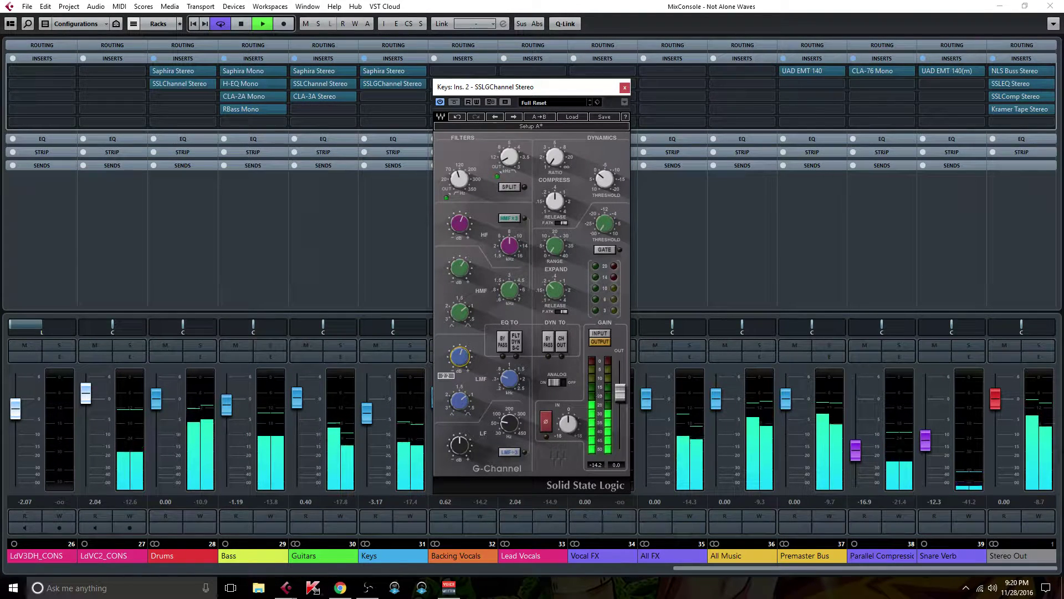
pyautogui.moveTo(503, 374)
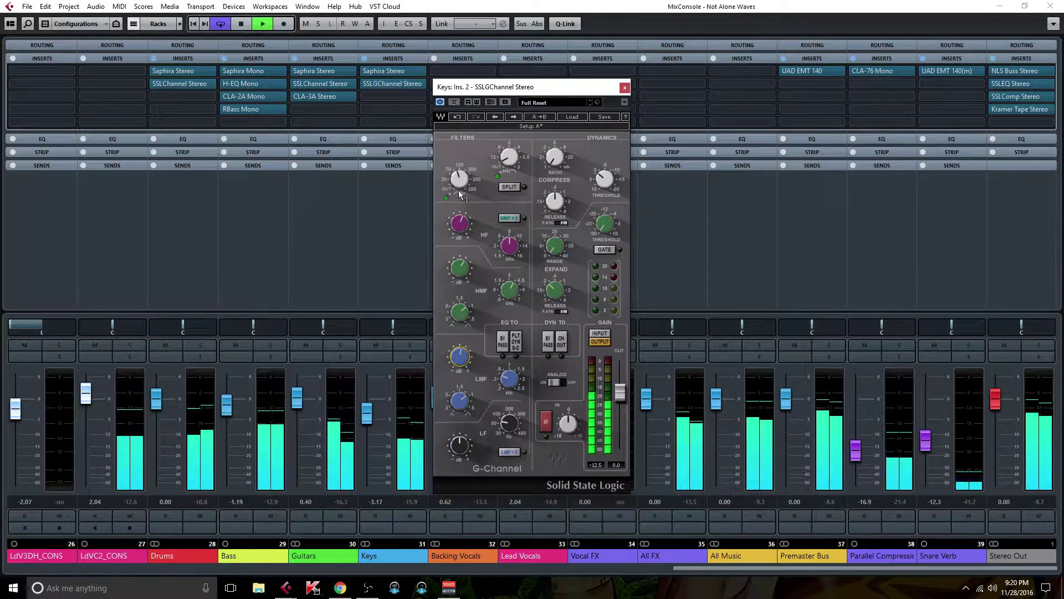
# Step: Set up the G-Channel compressor with a higher ratio, a shorter release and a lower threshold
pyautogui.click(550, 160)
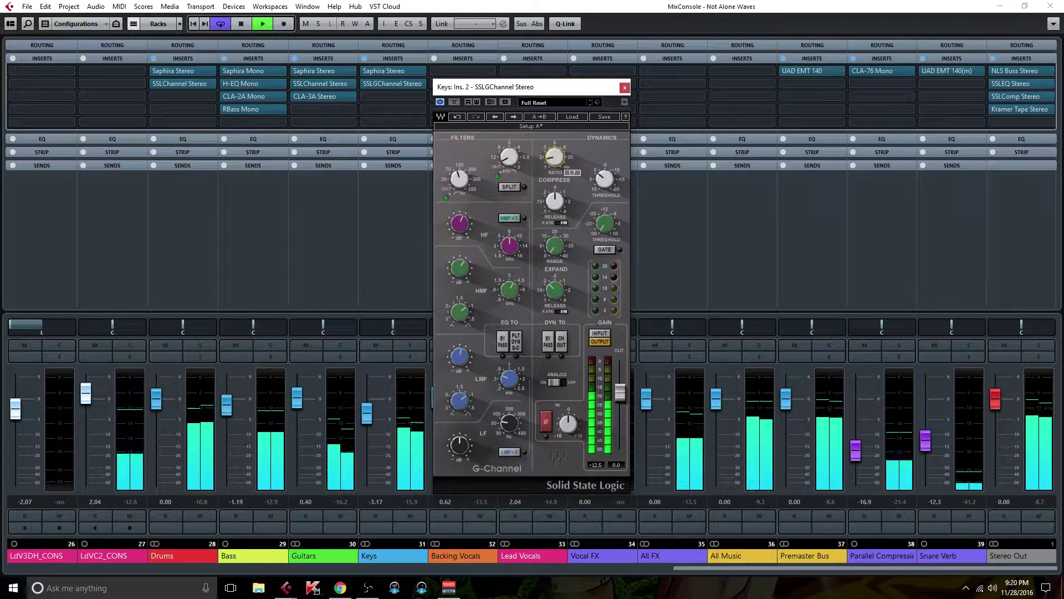
pyautogui.moveTo(550, 157); pyautogui.dragTo(550, 139)
pyautogui.scroll(-1, 554, 157)
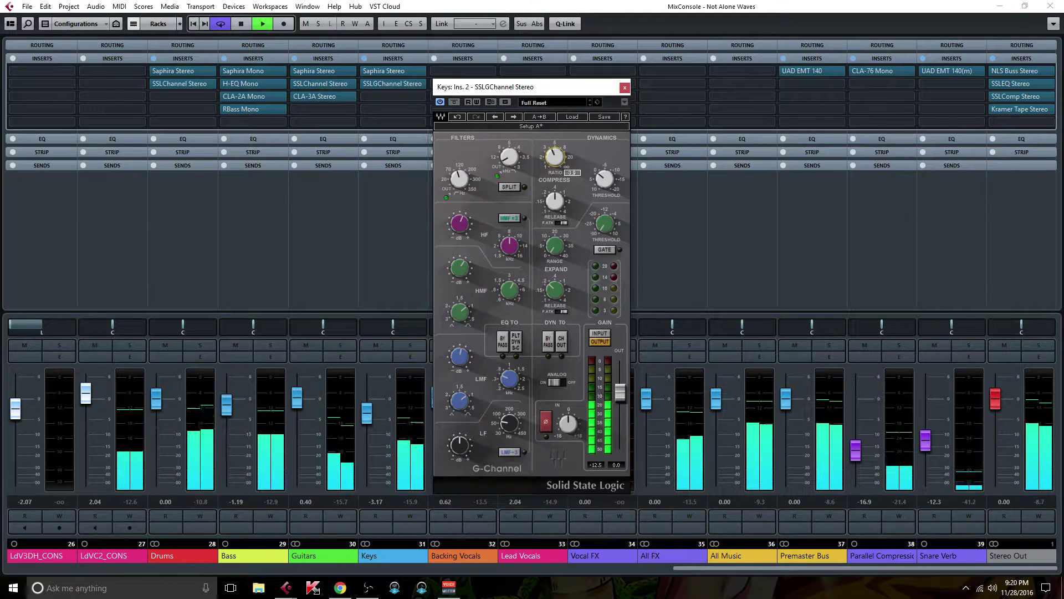
pyautogui.click(563, 223)
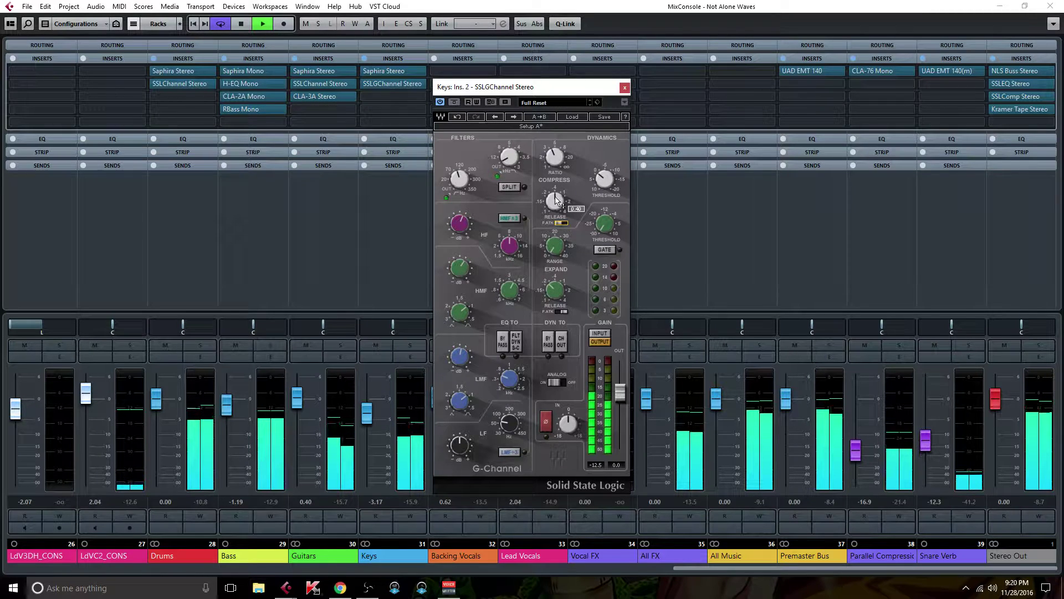
pyautogui.moveTo(554, 204); pyautogui.dragTo(554, 244)
pyautogui.click(607, 176)
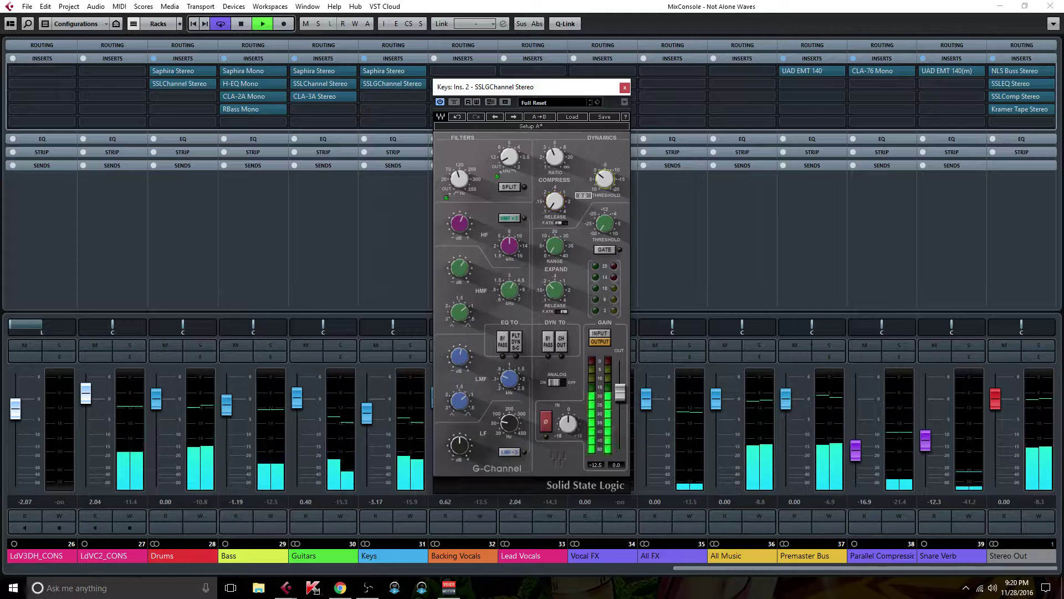
pyautogui.moveTo(607, 176); pyautogui.dragTo(607, 147)
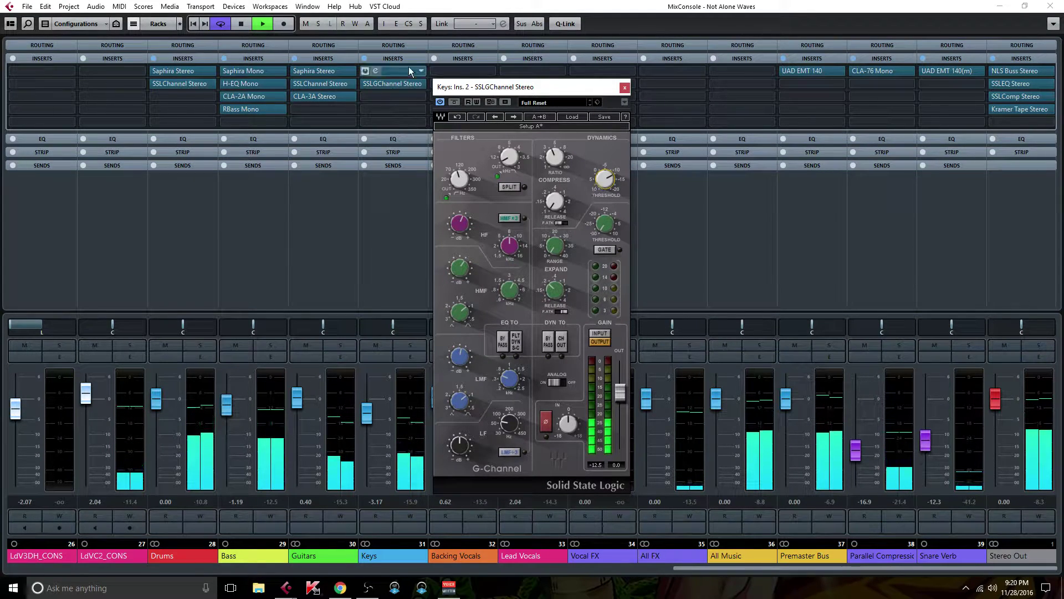
# Step: Bypass all inserts on the Keys group and re-enable them to compare the dry and processed sound
pyautogui.click(365, 57)
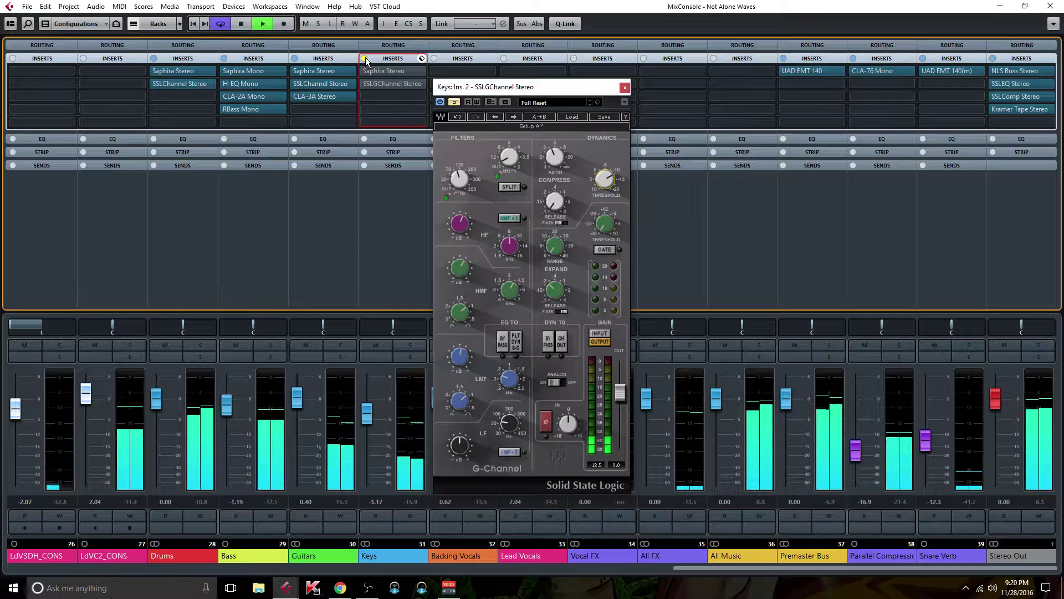
pyautogui.click(365, 57)
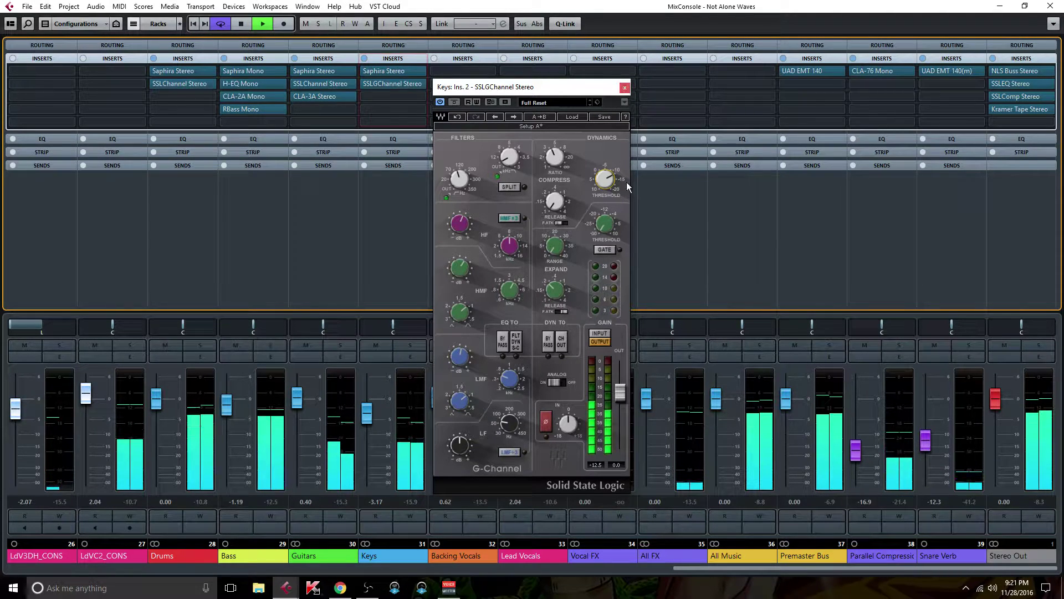
# Step: Lower the output of the Keys group's G-Channel to -2.1 dB and close the plug-in
pyautogui.click(620, 393)
pyautogui.moveTo(621, 393); pyautogui.dragTo(620, 398)
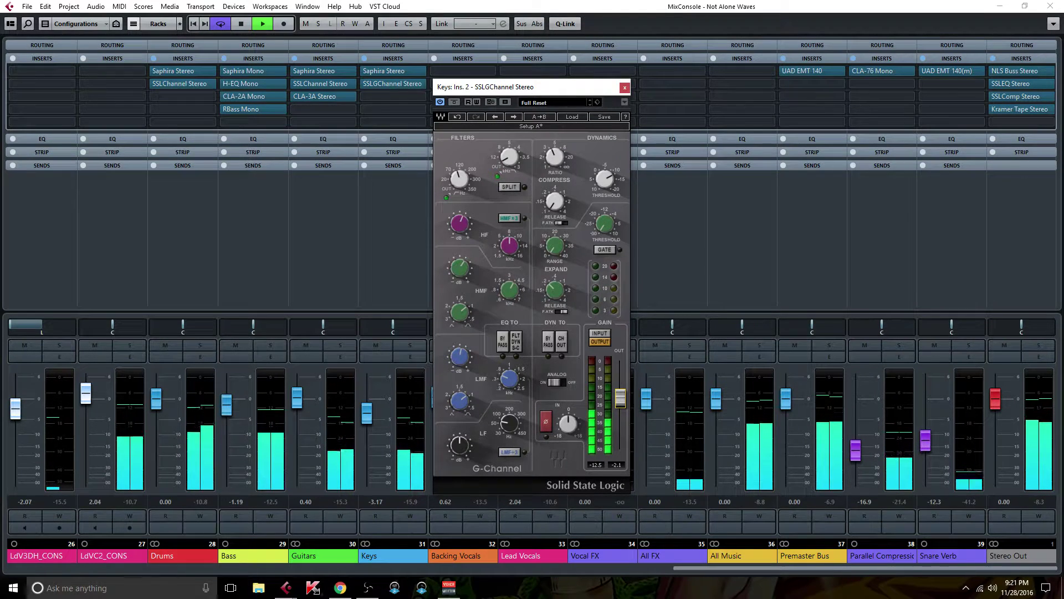
pyautogui.click(624, 88)
# Step: Insert NLS Channel Mono with the NEVO console on EKeys1a_CONS and copy it to EKeys1b_CONS, OrgODL_CONS and OrgODR_CONS
pyautogui.moveTo(683, 566); pyautogui.dragTo(312, 567)
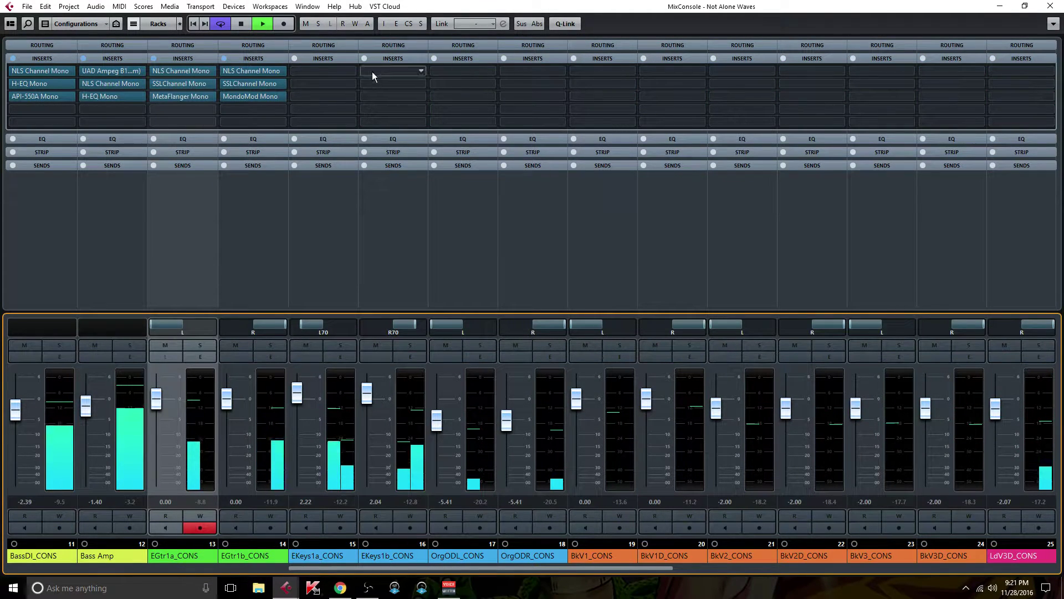
pyautogui.click(354, 70)
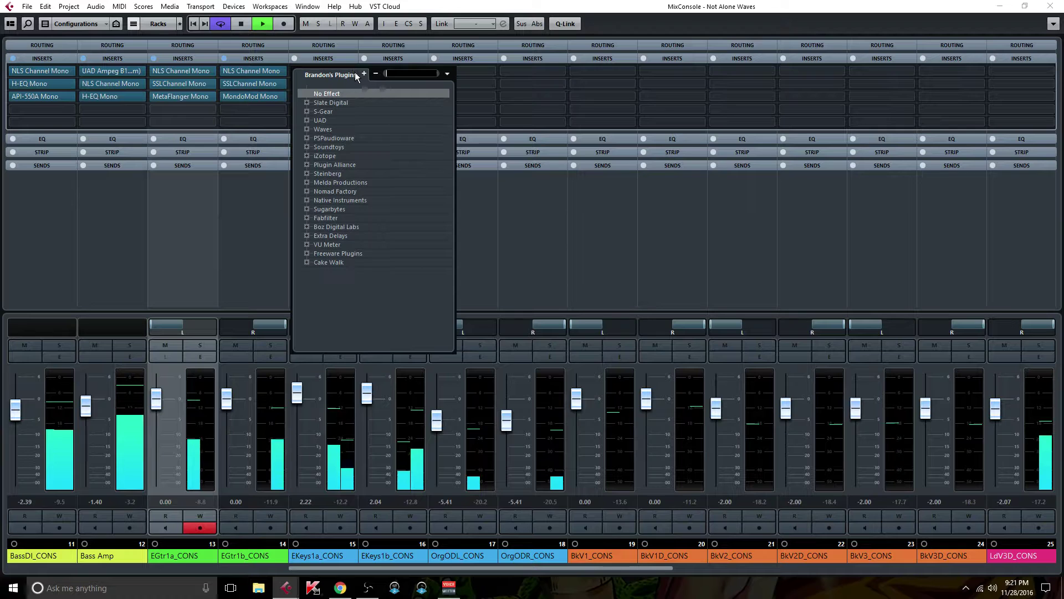
pyautogui.write('nls')
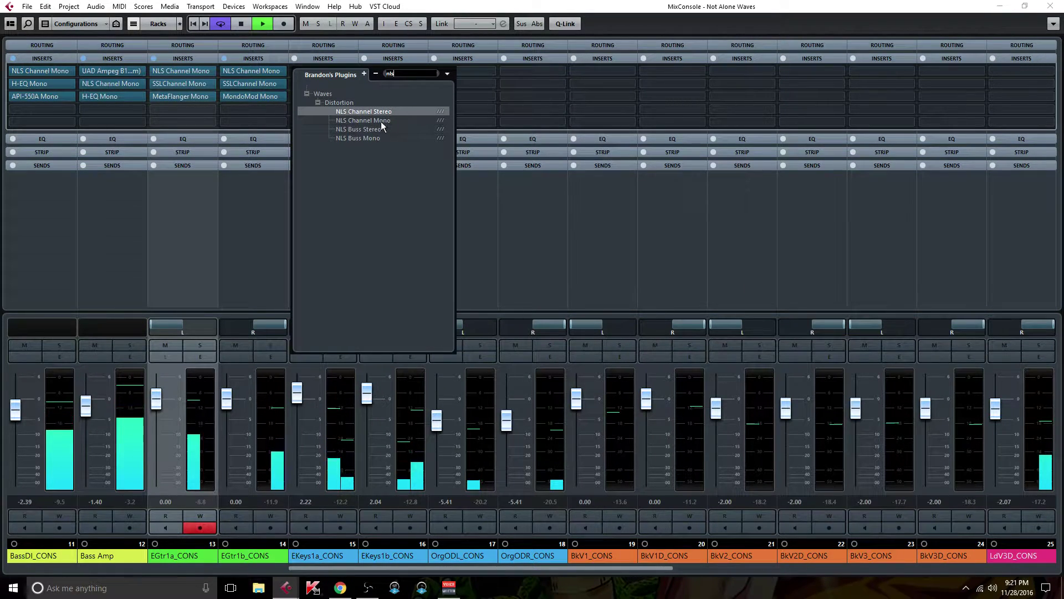
pyautogui.click(381, 121)
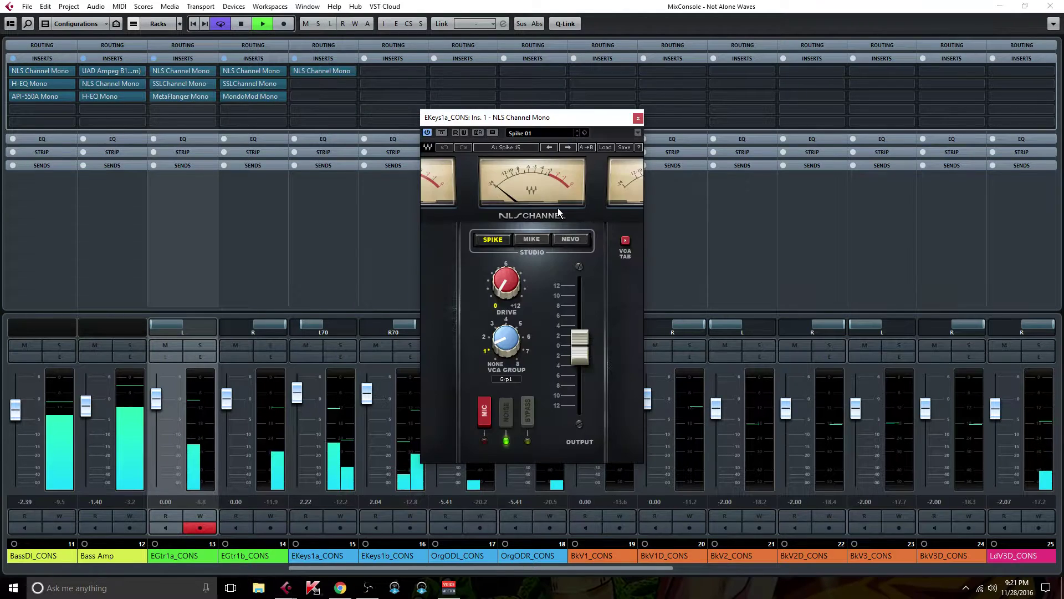
pyautogui.click(568, 239)
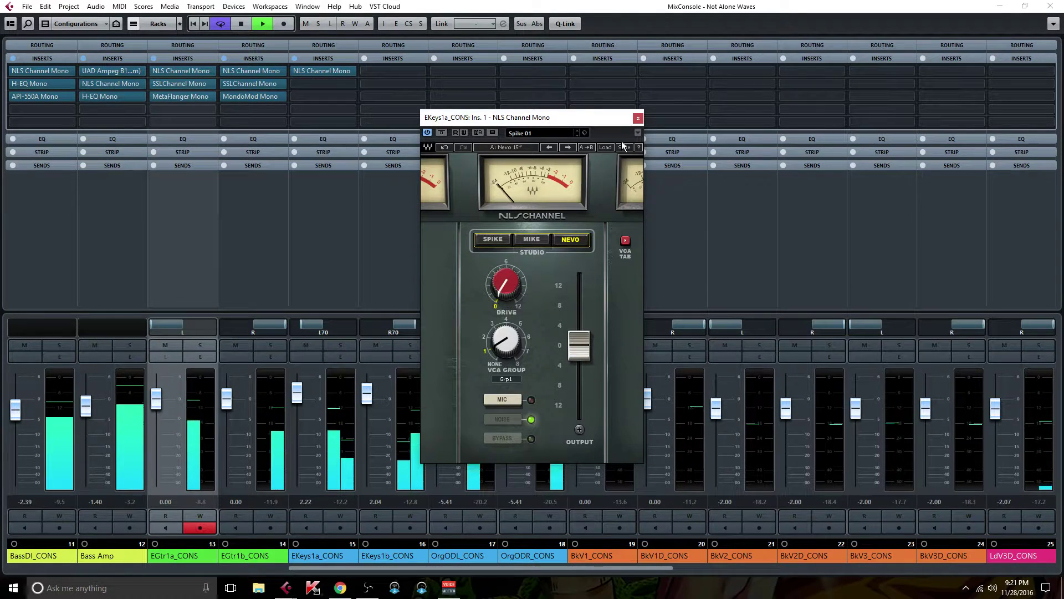
pyautogui.click(638, 118)
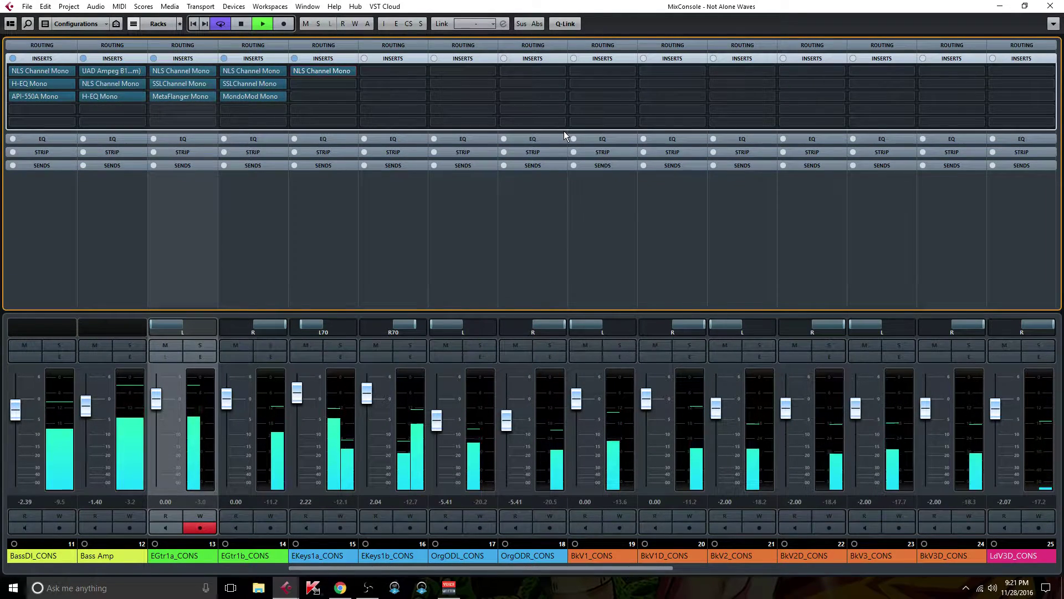
pyautogui.moveTo(345, 71); pyautogui.dragTo(514, 71)
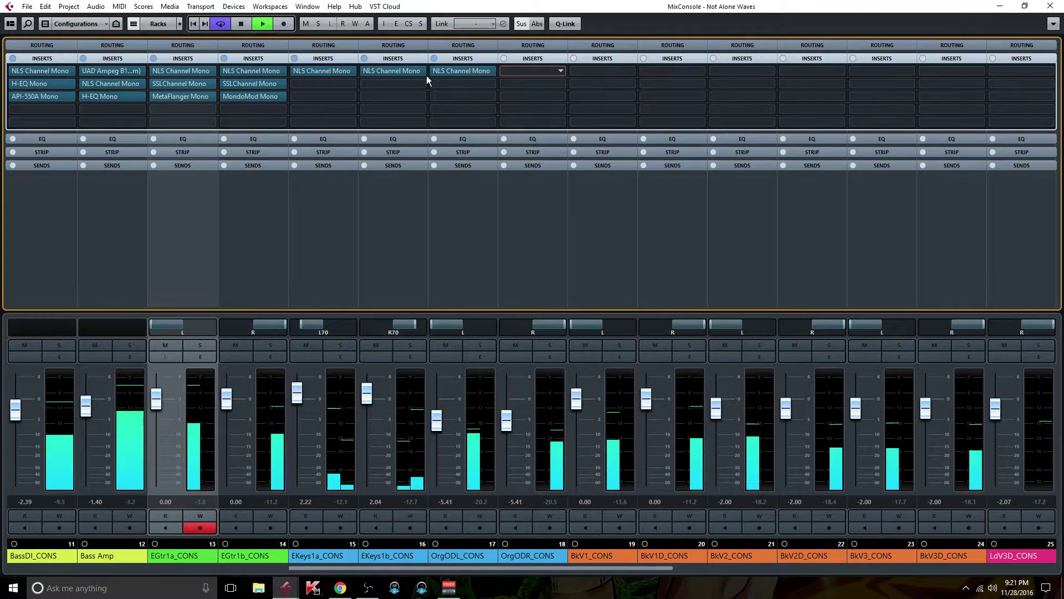
# Step: Insert SSLChannel Mono in the second slot of EKeys1a_CONS and copy it to EKeys1b_CONS, OrgODL_CONS and OrgODR_CONS
pyautogui.click(361, 83)
pyautogui.write('l')
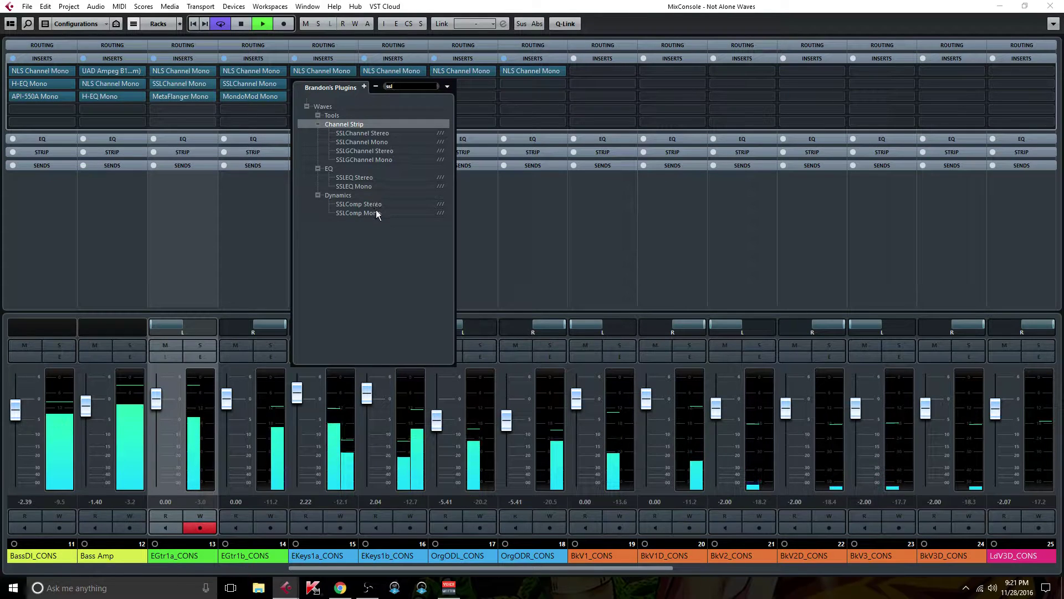
pyautogui.click(387, 141)
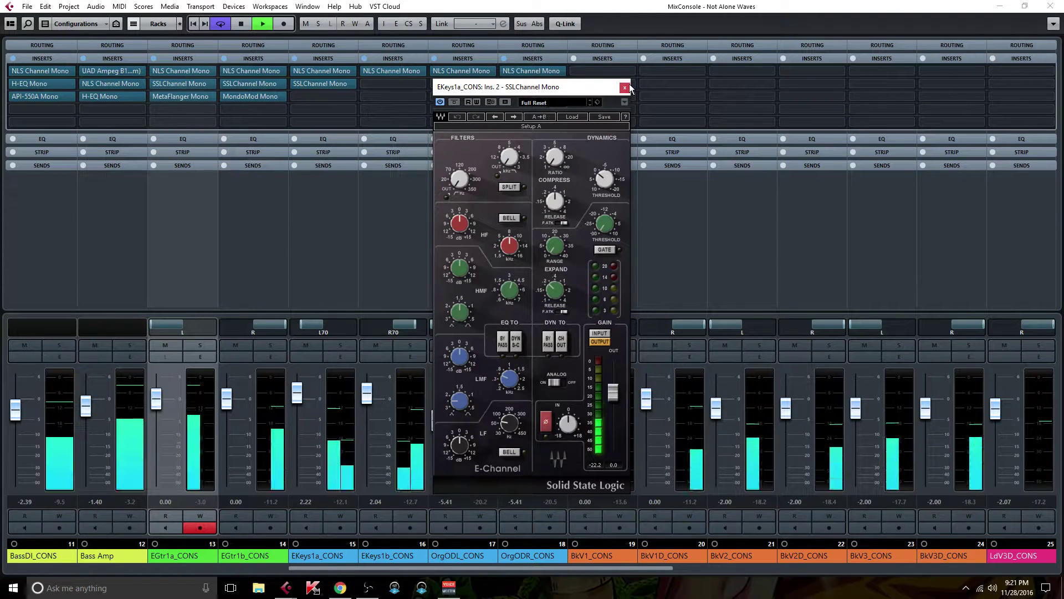
pyautogui.click(626, 87)
pyautogui.moveTo(335, 87); pyautogui.dragTo(515, 82)
# Step: Shape EKeys1a_CONS with E-Channel filters and slight EQ boosts, and compress it with a higher ratio, shorter release and lower threshold
pyautogui.click(328, 82)
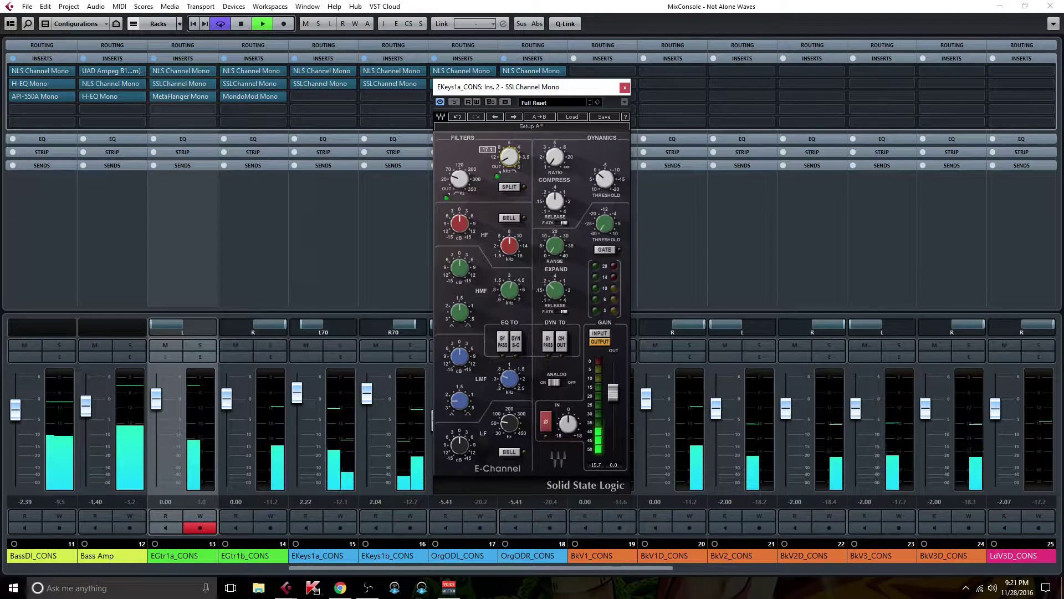
pyautogui.moveTo(509, 158); pyautogui.dragTo(509, 157)
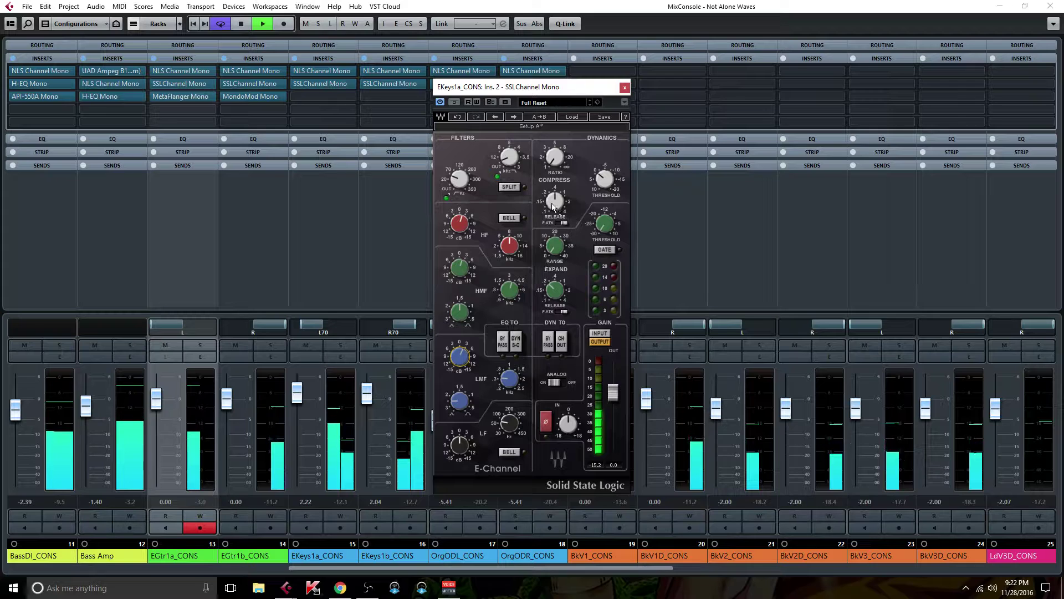
pyautogui.click(562, 223)
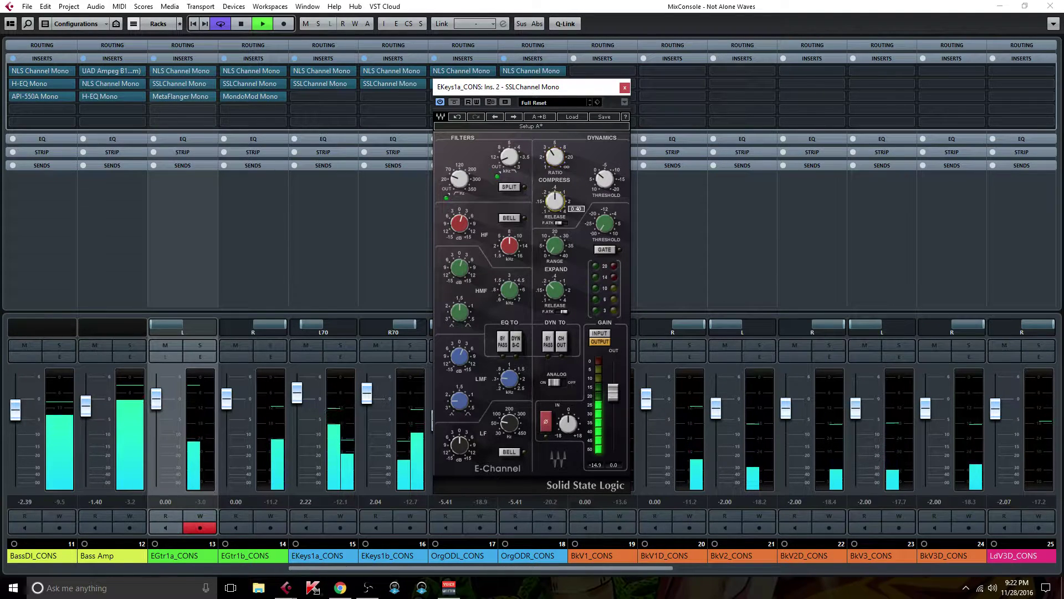
pyautogui.click(556, 201)
pyautogui.moveTo(596, 190)
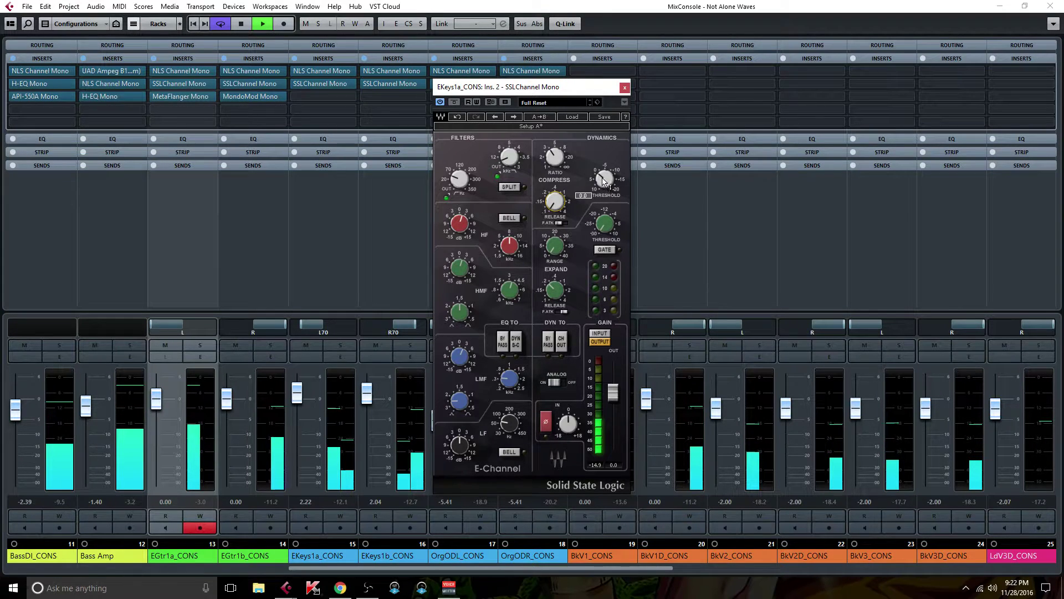
pyautogui.moveTo(605, 177); pyautogui.dragTo(606, 188)
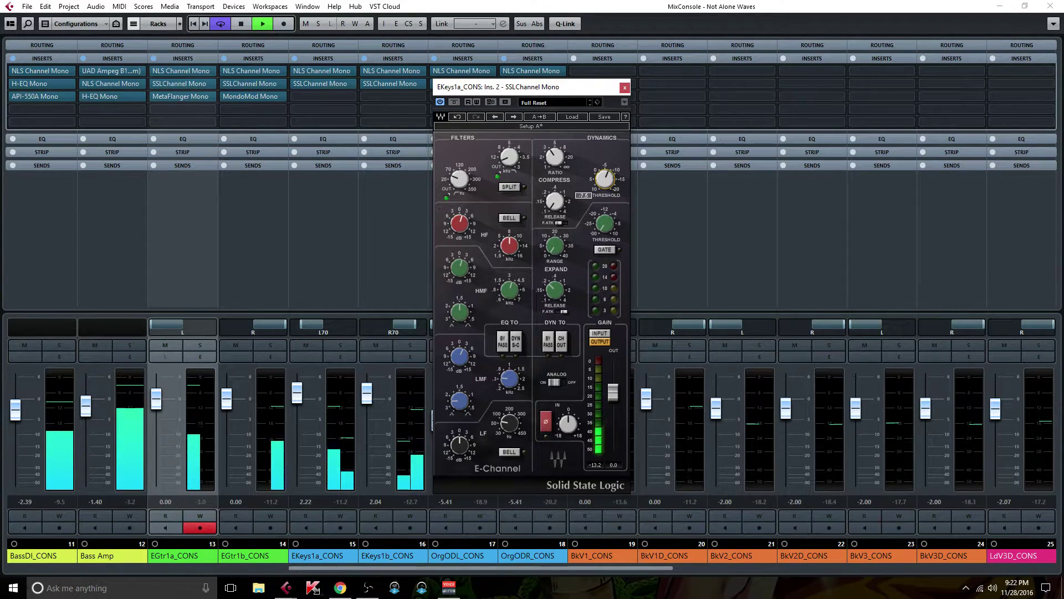
pyautogui.click(625, 88)
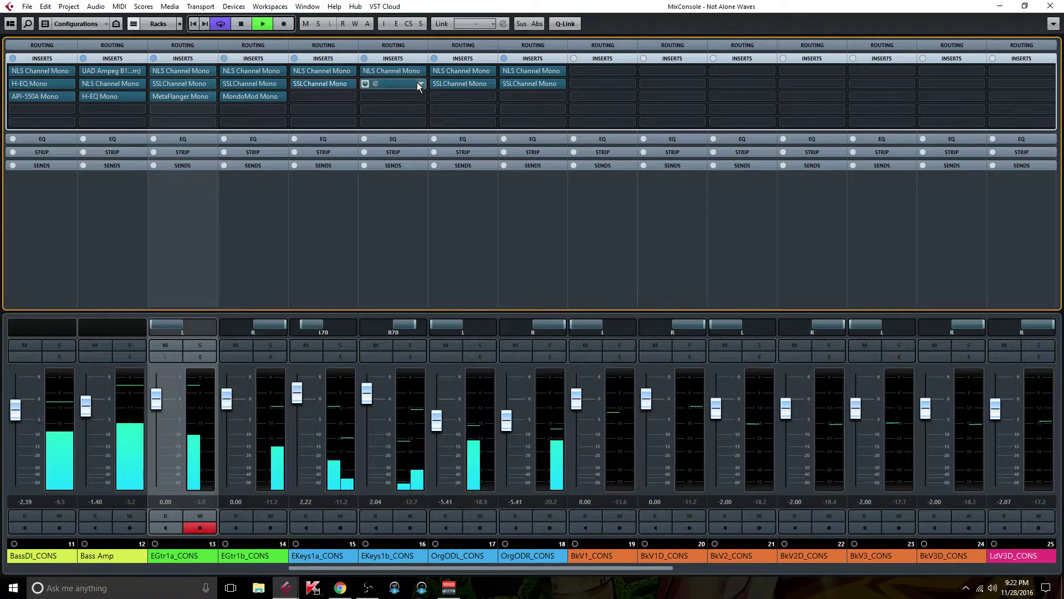
# Step: Replace the SSLChannel on EKeys1b_CONS with a copy of the adjusted one from EKeys1a_CONS
pyautogui.click(419, 83)
pyautogui.click(400, 107)
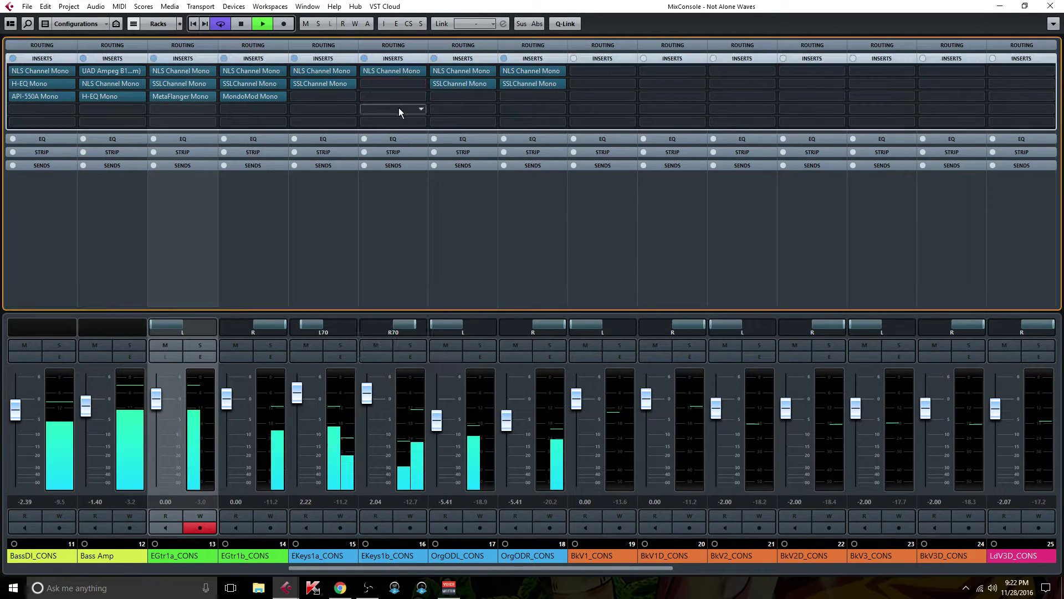
pyautogui.moveTo(324, 84); pyautogui.dragTo(376, 83)
# Step: Replace the SSLChannel on OrgODL_CONS with a copy of the adjusted electric keys one and remove the SSLChannel from OrgODR_CONS
pyautogui.click(490, 83)
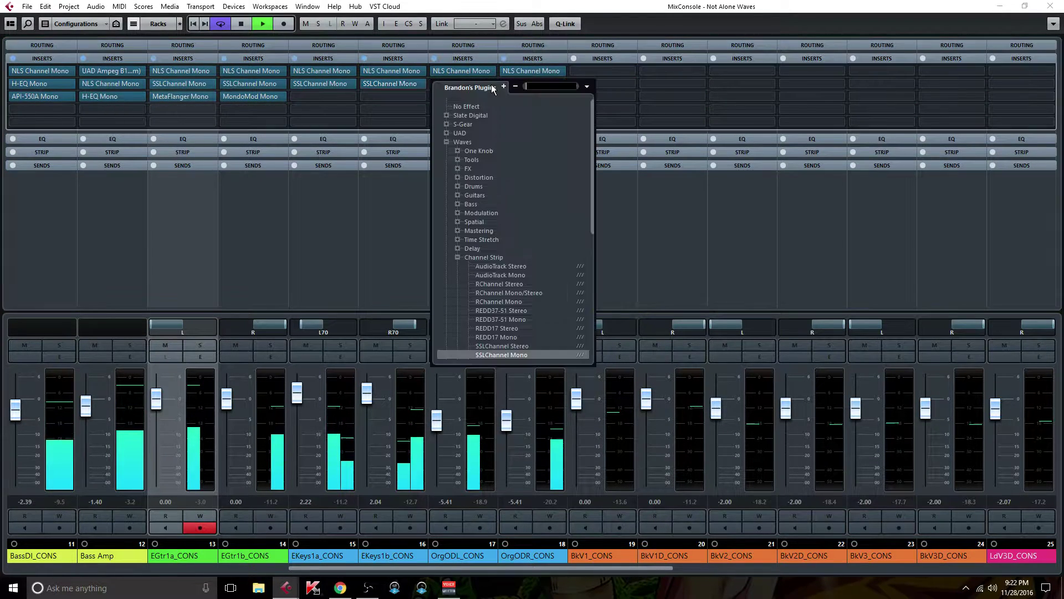
pyautogui.click(475, 105)
pyautogui.click(559, 85)
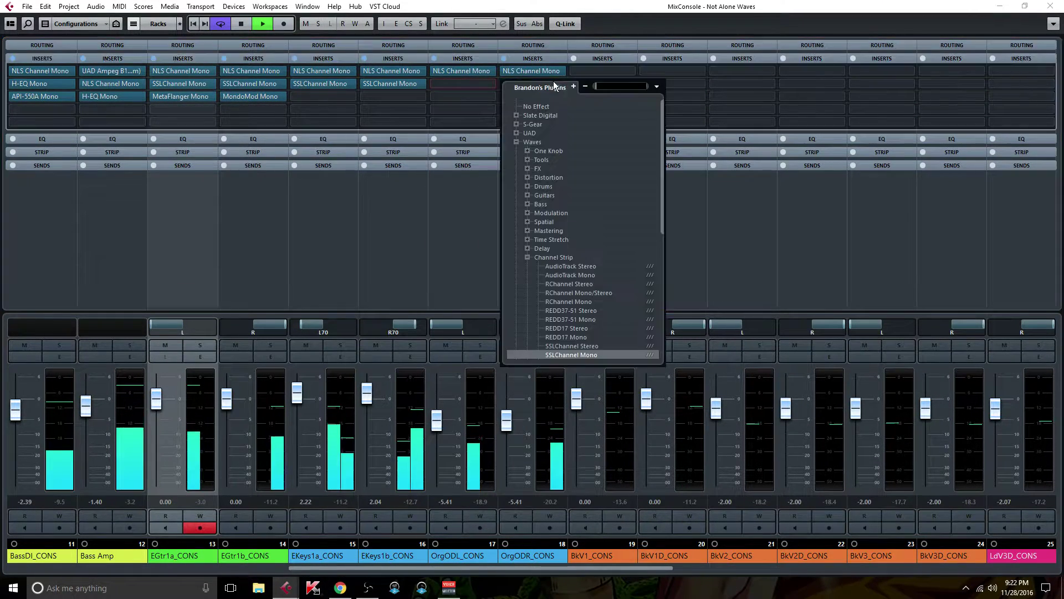
pyautogui.click(464, 120)
pyautogui.click(559, 83)
pyautogui.click(544, 105)
pyautogui.click(545, 105)
pyautogui.moveTo(447, 83); pyautogui.dragTo(514, 85)
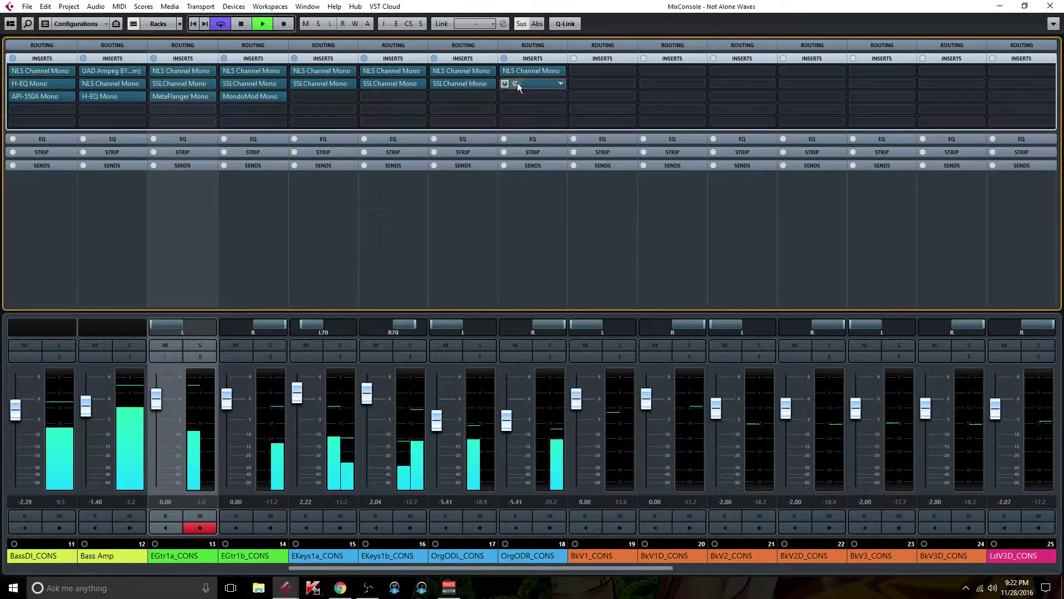
pyautogui.click(560, 85)
pyautogui.doubleClick(540, 107)
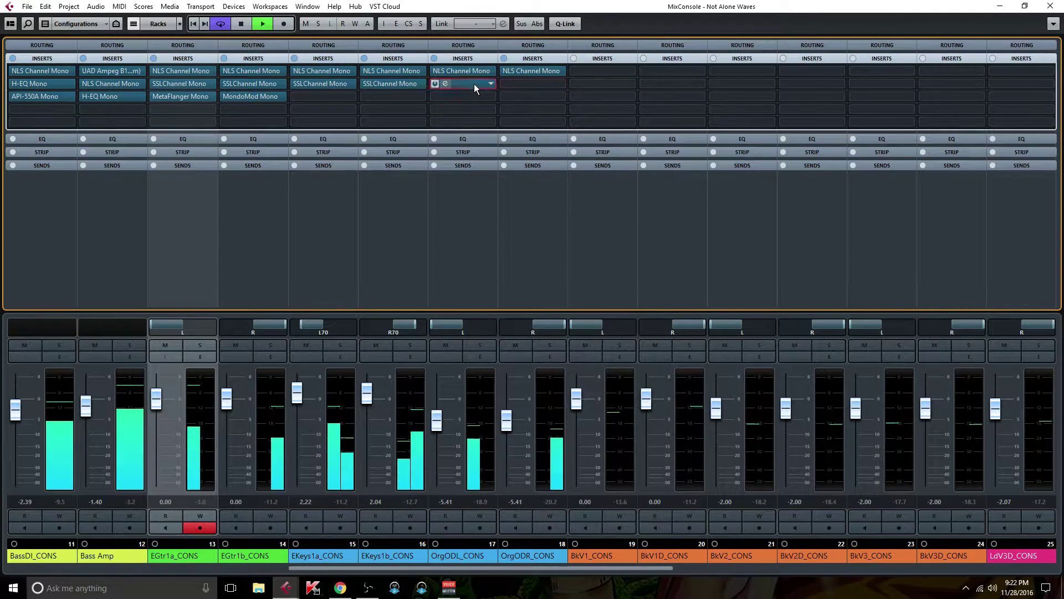
# Step: Raise the LF frequency and gain on the OrgODL_CONS E-Channel and lower its output to -1.0 dB, playing from the song's start
pyautogui.click(474, 84)
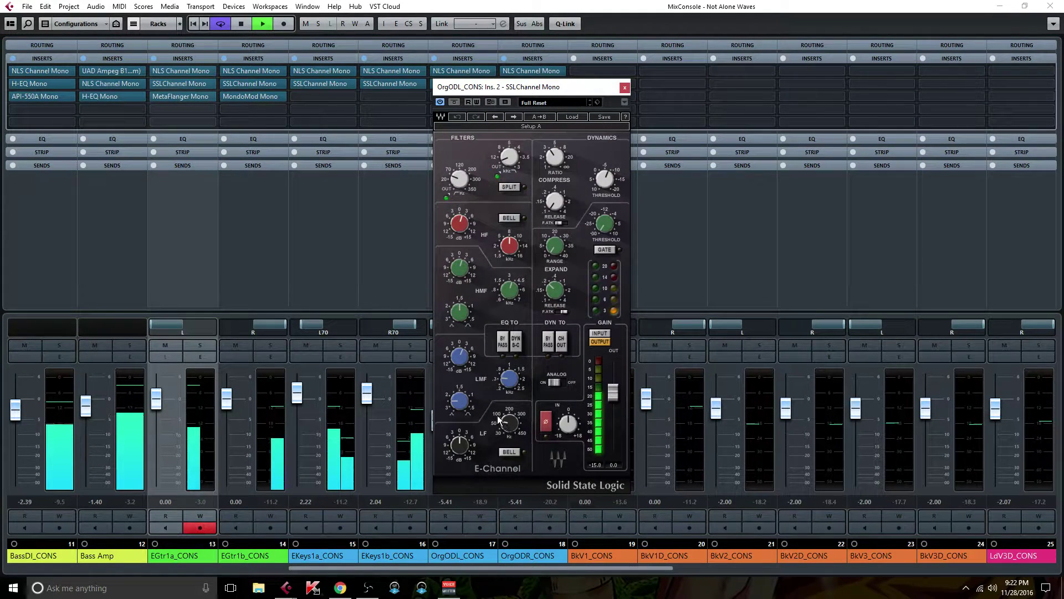
pyautogui.moveTo(510, 423); pyautogui.dragTo(510, 419)
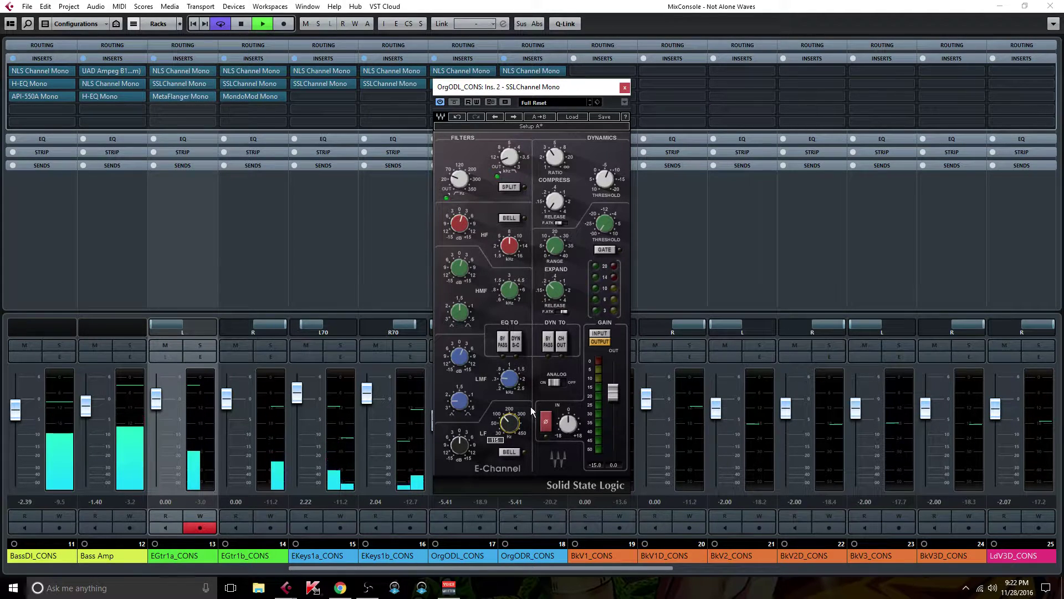
pyautogui.click(1050, 6)
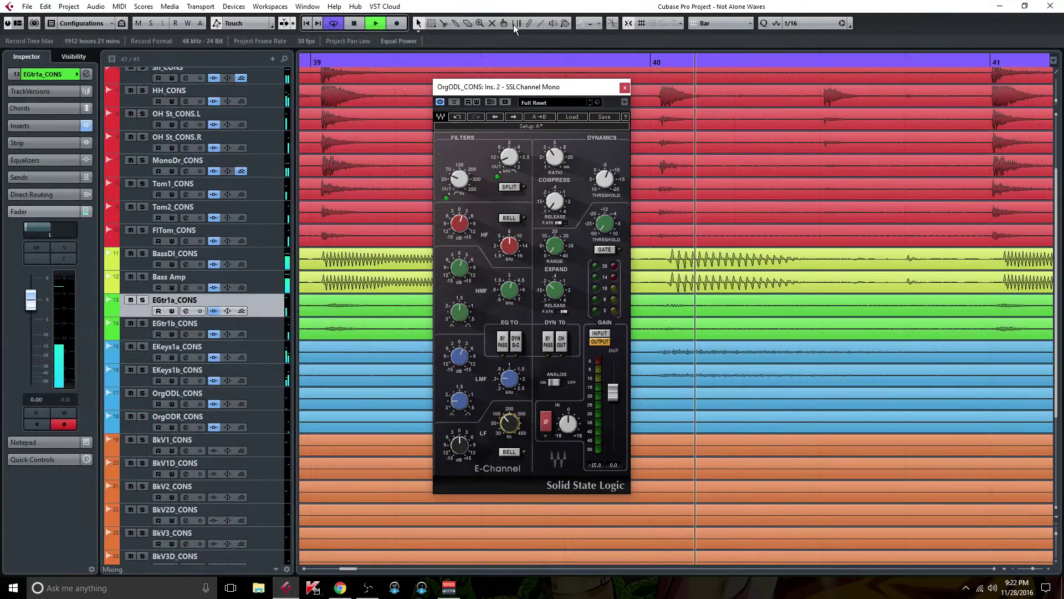
pyautogui.click(307, 24)
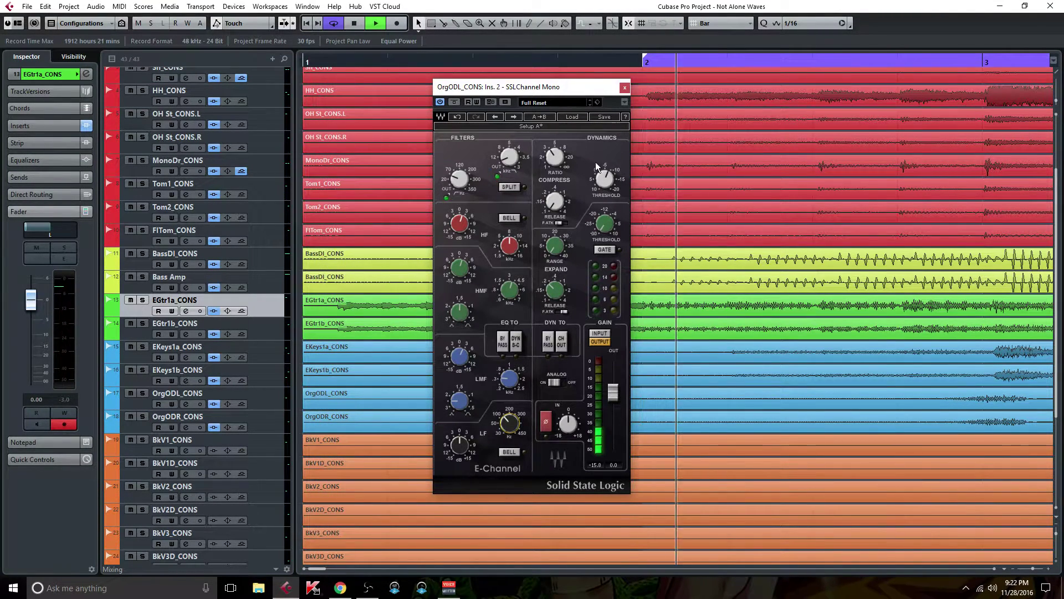
pyautogui.moveTo(461, 445); pyautogui.dragTo(460, 439)
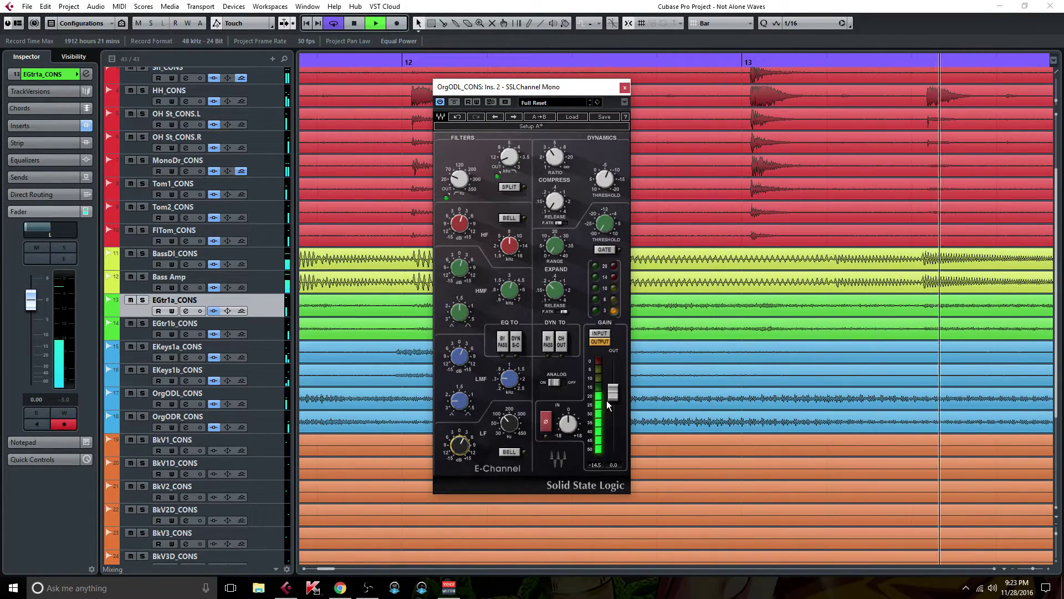
pyautogui.moveTo(612, 394); pyautogui.dragTo(613, 395)
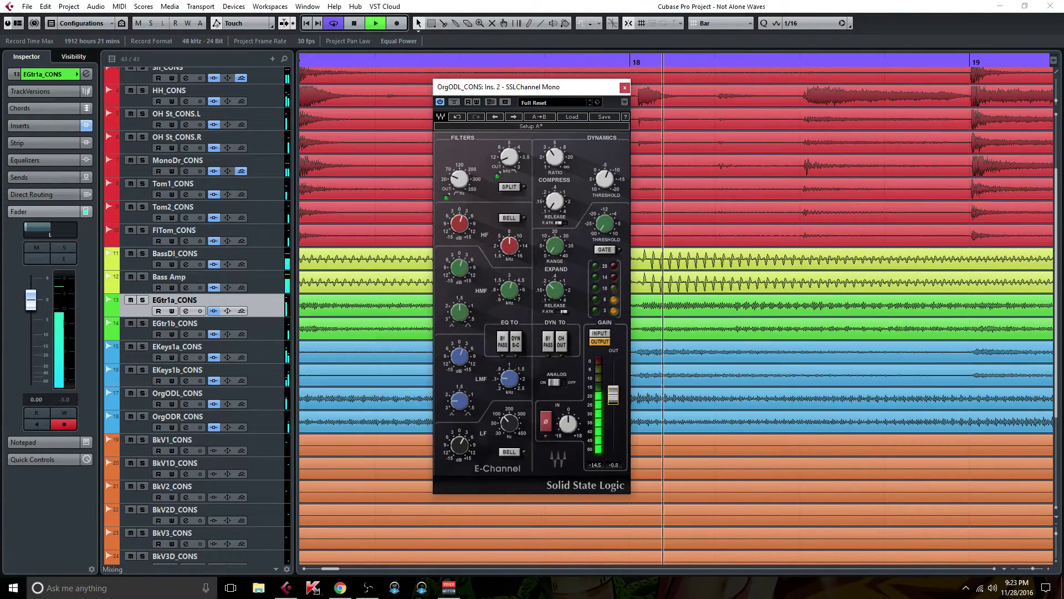
pyautogui.click(625, 88)
# Step: Copy the adjusted SSLChannel from OrgODL_CONS to the second insert slot of OrgODR_CONS
pyautogui.press('F3')
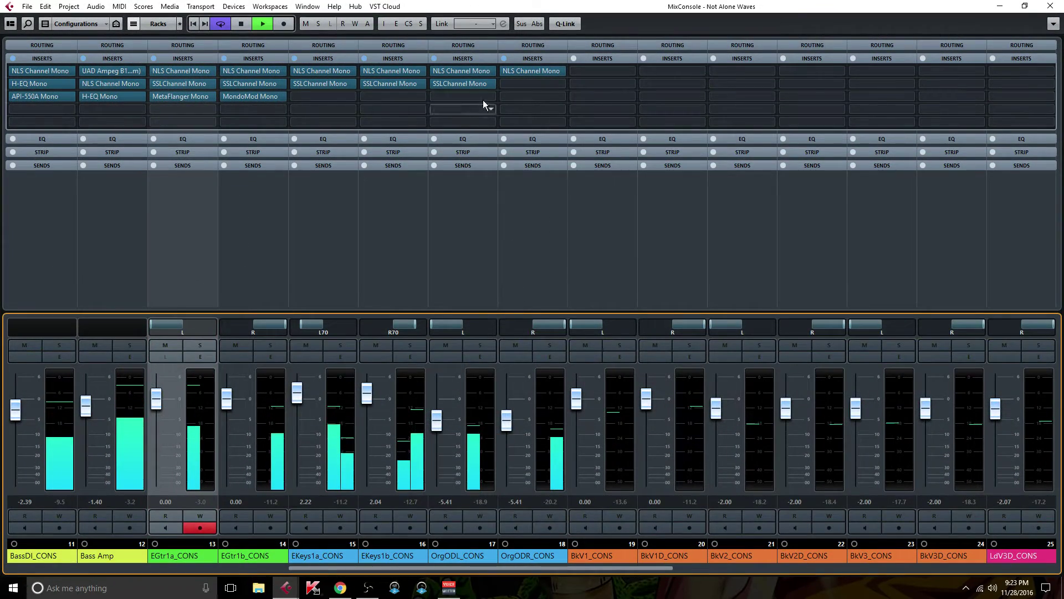
pyautogui.moveTo(466, 81); pyautogui.dragTo(517, 79)
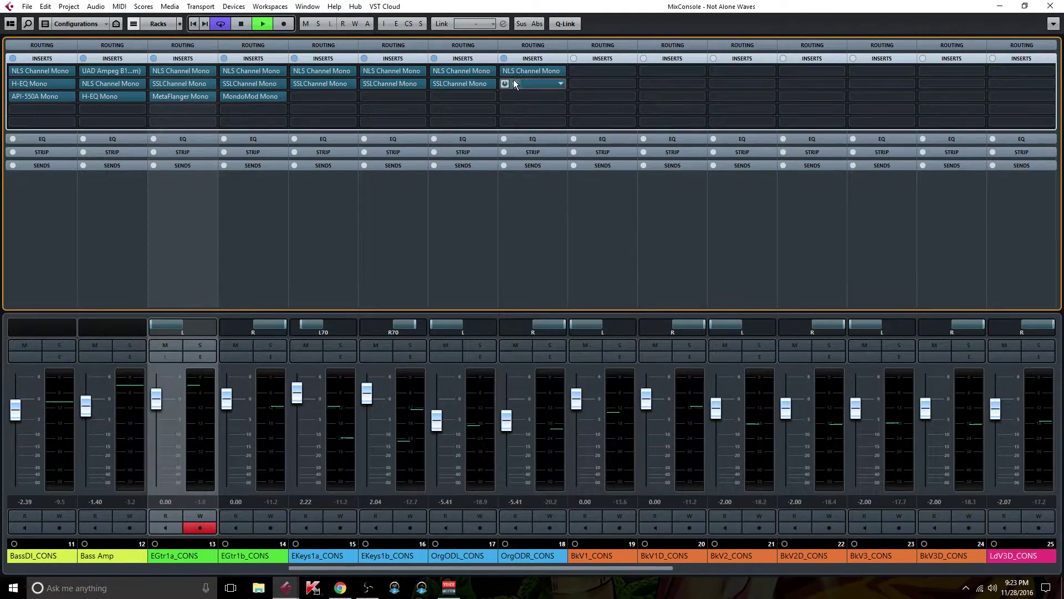
# Step: Open the NLS Channels of OrgODL_CONS and OrgODR_CONS side by side and raise both Drive settings to about 7.7
pyautogui.click(470, 71)
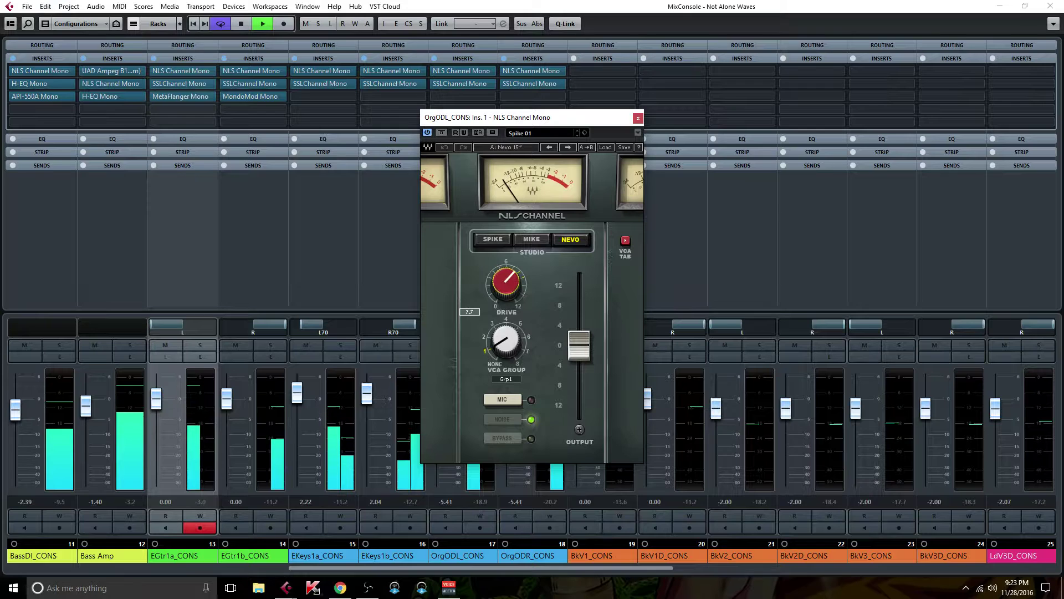
pyautogui.click(537, 70)
pyautogui.moveTo(535, 118); pyautogui.dragTo(794, 135)
pyautogui.moveTo(764, 297)
pyautogui.mouseDown()
pyautogui.moveTo(765, 266)
pyautogui.moveTo(764, 296)
pyautogui.mouseUp()
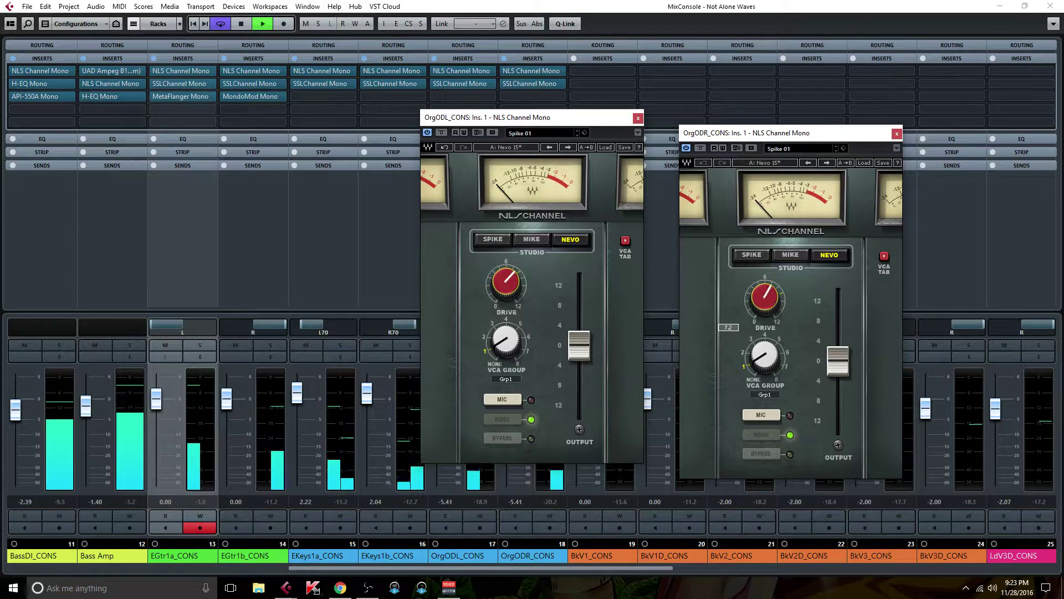
pyautogui.click(505, 281)
pyautogui.moveTo(508, 278); pyautogui.dragTo(509, 284)
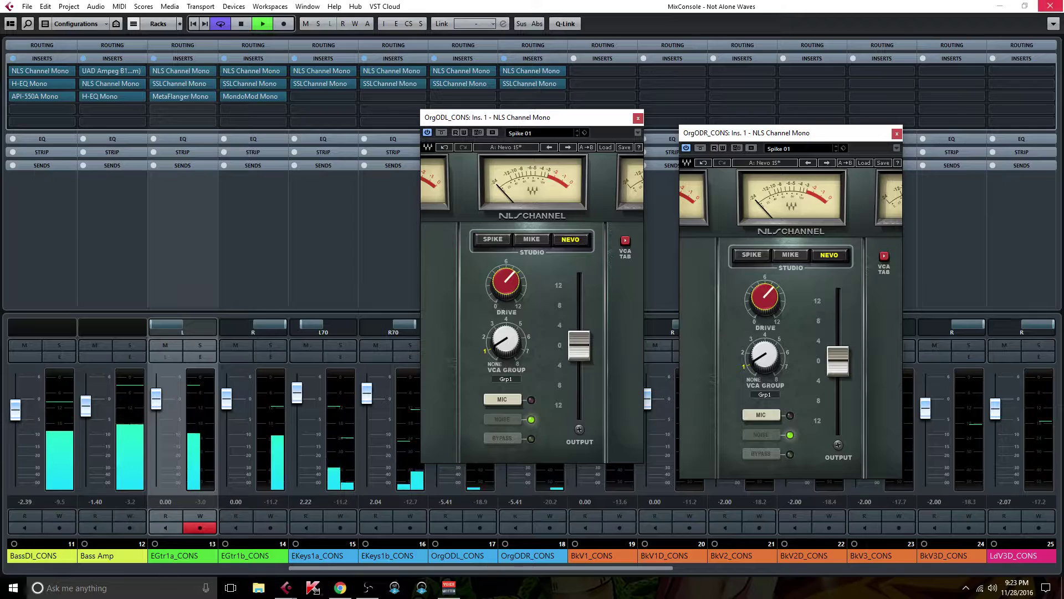
# Step: Play an earlier organ passage, set the OrgODL and OrgODR NLS Drives to 12, and lower their outputs to about -0.5 and -0.8 dB
pyautogui.click(1051, 5)
pyautogui.moveTo(351, 567); pyautogui.dragTo(309, 571)
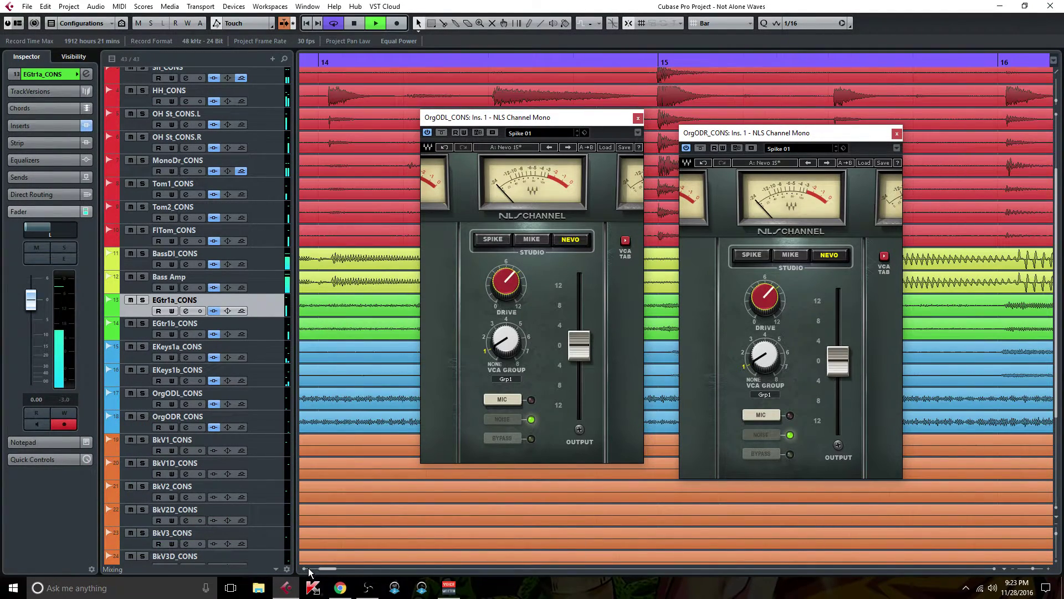
pyautogui.click(643, 61)
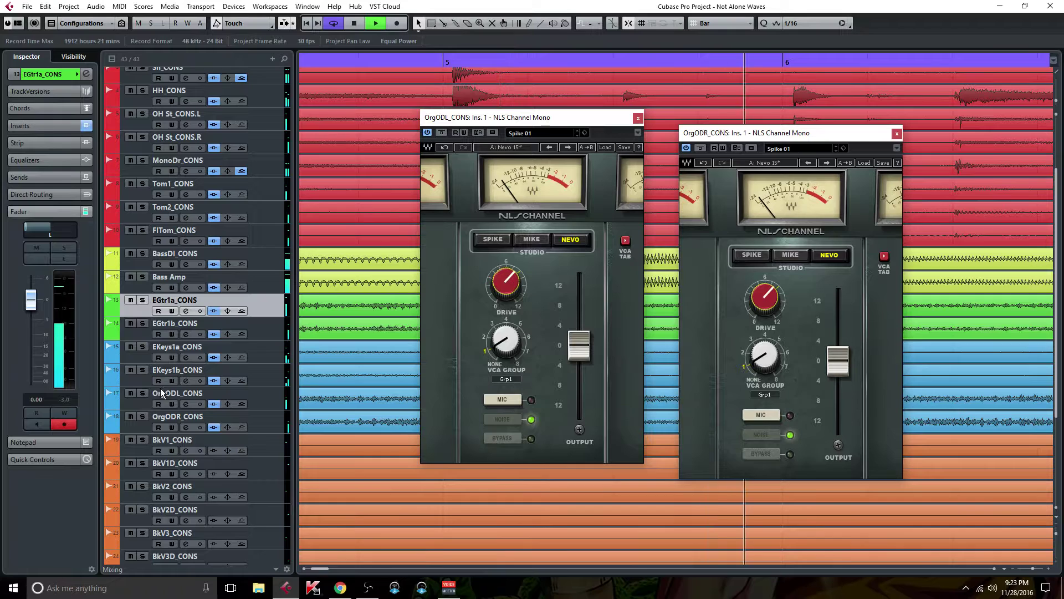
pyautogui.moveTo(504, 287); pyautogui.dragTo(504, 258)
pyautogui.moveTo(764, 300); pyautogui.dragTo(764, 275)
pyautogui.moveTo(581, 345); pyautogui.dragTo(579, 348)
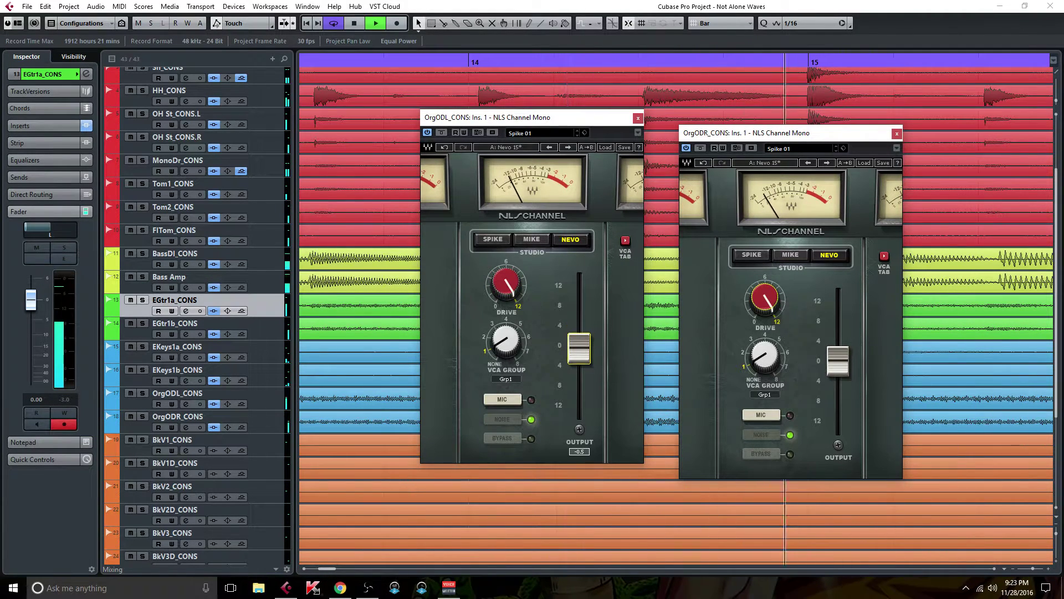
pyautogui.moveTo(838, 359); pyautogui.dragTo(838, 363)
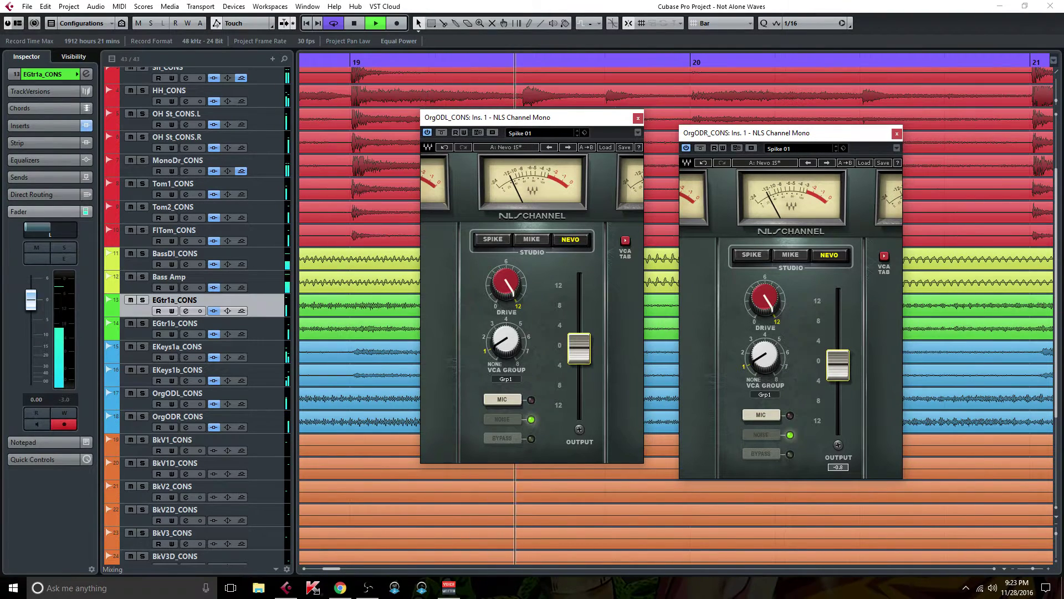
# Step: Back off the Drive on both organ NLS Channels, setting OrgODL_CONS to 7.5, and close both plug-in windows
pyautogui.moveTo(765, 298); pyautogui.dragTo(765, 326)
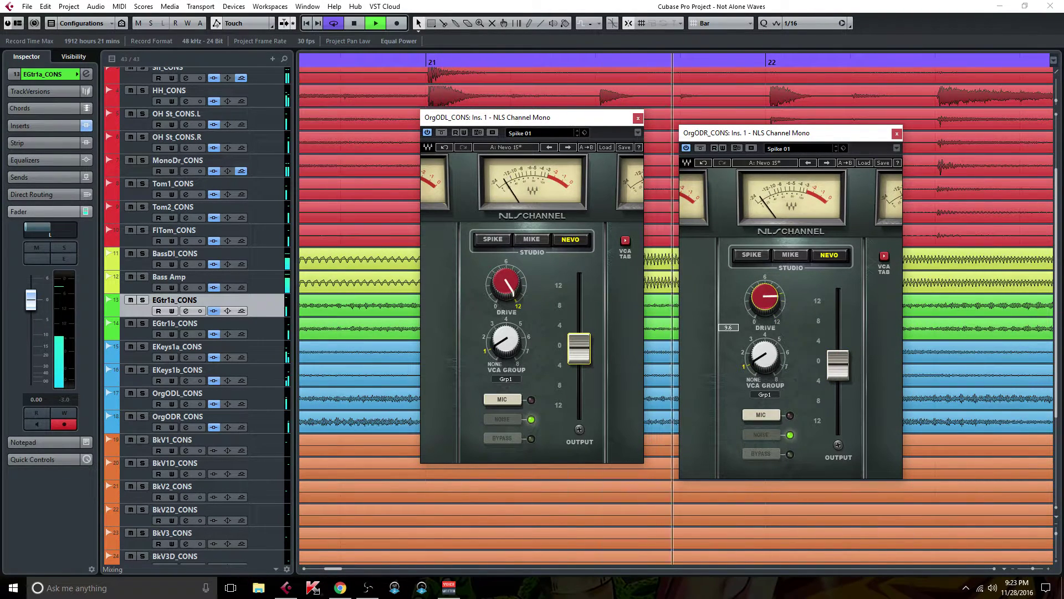
pyautogui.moveTo(506, 282)
pyautogui.mouseDown()
pyautogui.moveTo(506, 308)
pyautogui.moveTo(506, 291)
pyautogui.mouseUp()
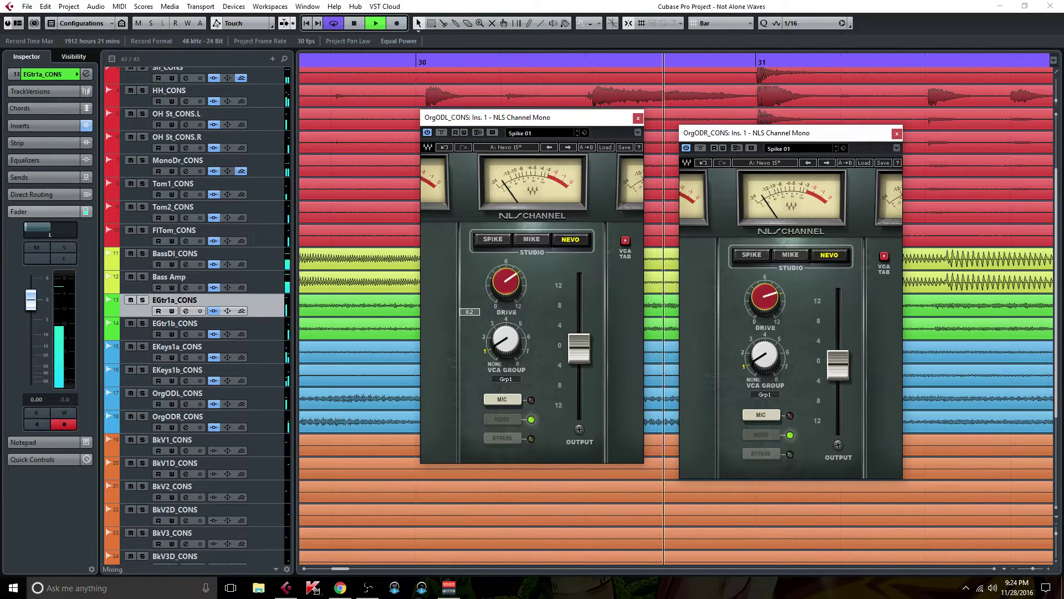
pyautogui.moveTo(765, 297)
pyautogui.mouseDown()
pyautogui.moveTo(765, 308)
pyautogui.moveTo(765, 297)
pyautogui.mouseUp()
pyautogui.moveTo(518, 279); pyautogui.dragTo(518, 283)
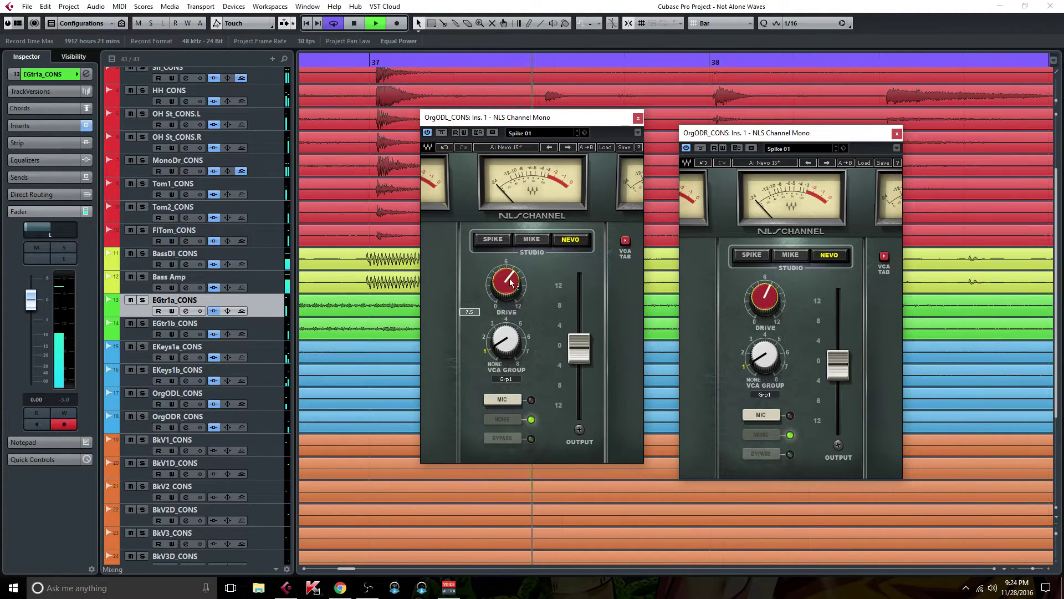
pyautogui.click(637, 118)
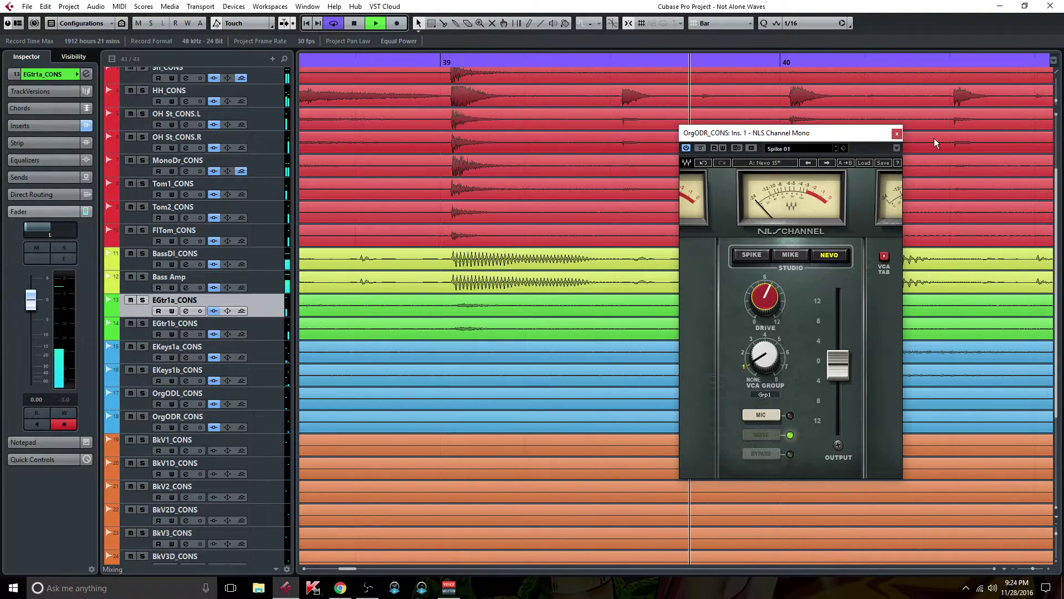
pyautogui.click(897, 133)
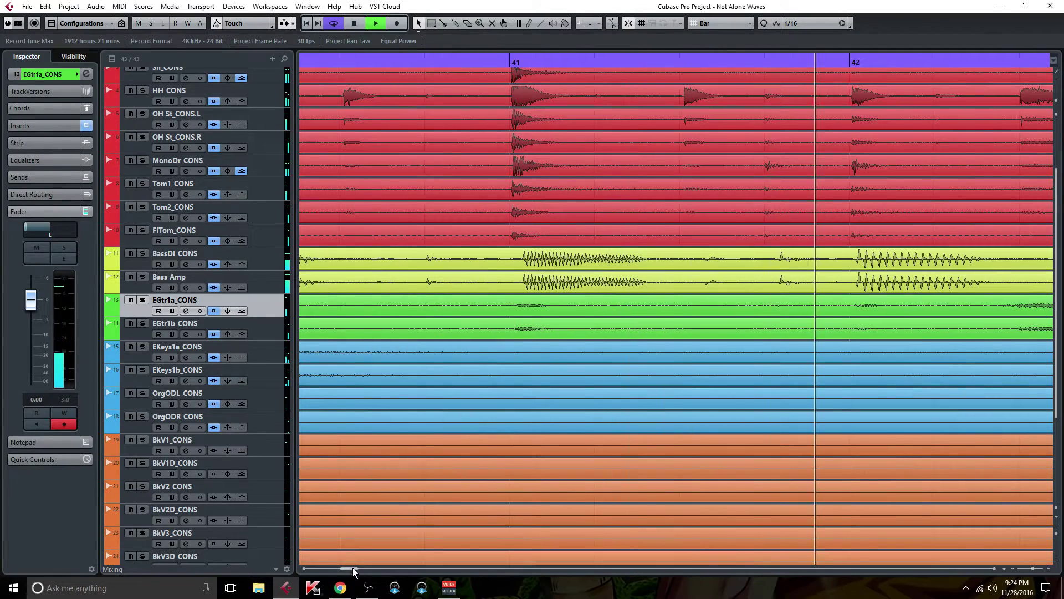
# Step: Return to the MixConsole and solo the Keys and Guitars group channels together during playback
pyautogui.press('F3')
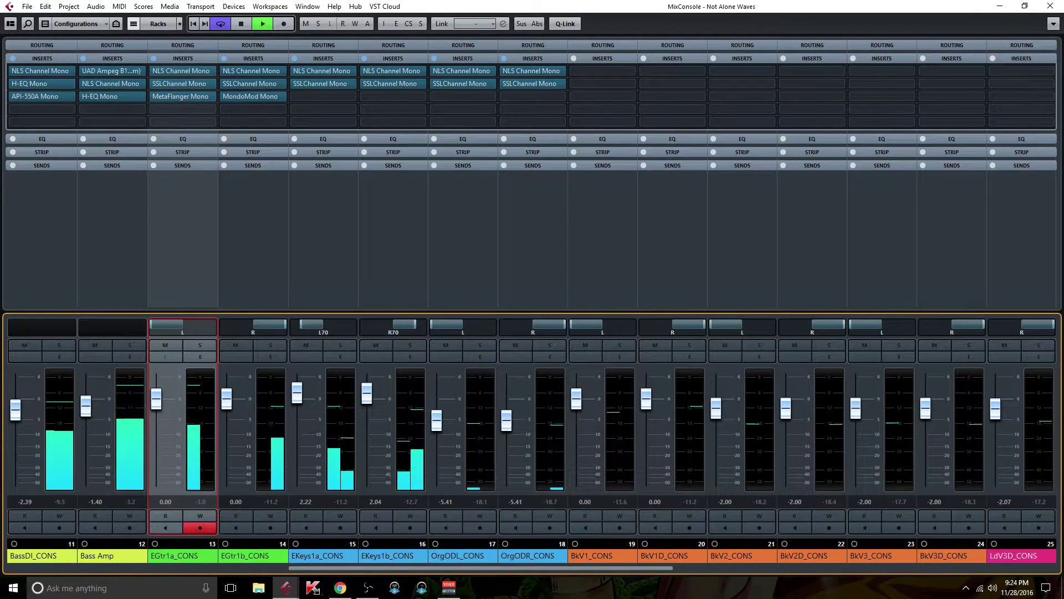
pyautogui.moveTo(637, 567); pyautogui.dragTo(943, 544)
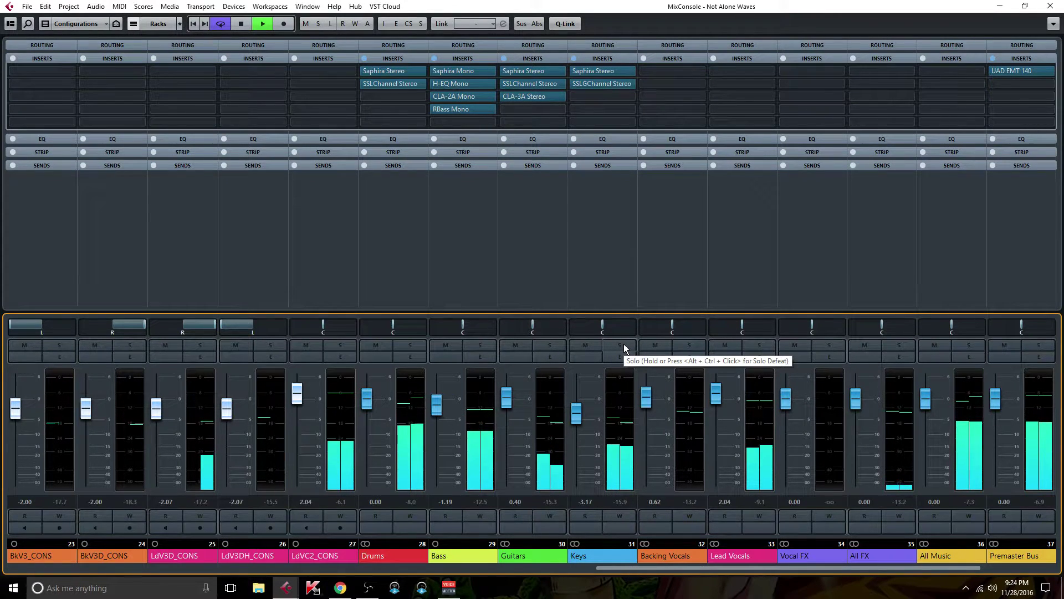
pyautogui.hscroll(-5, 624, 344)
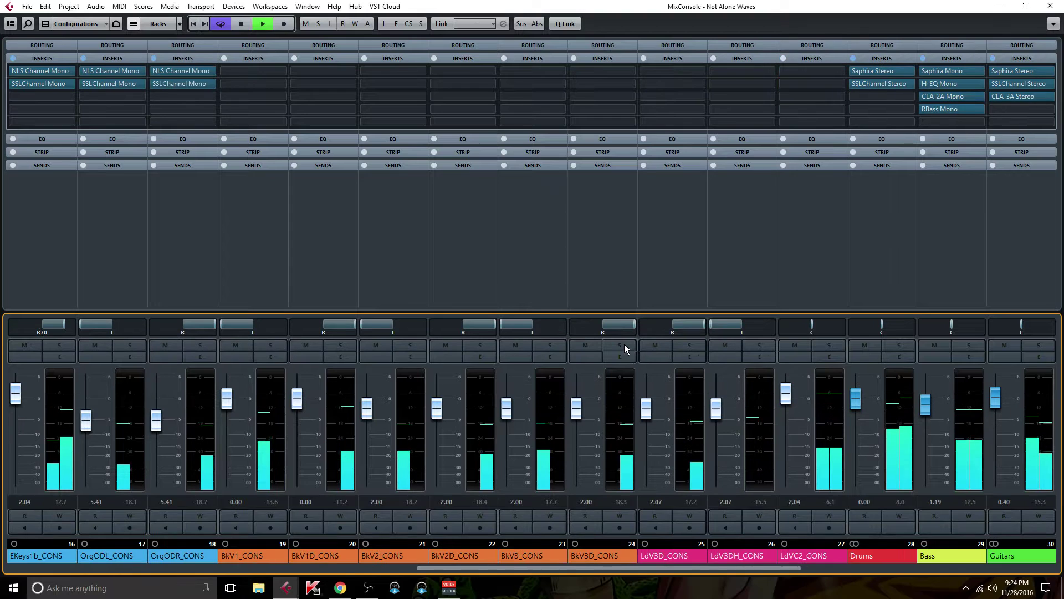
pyautogui.hscroll(3, 610, 529)
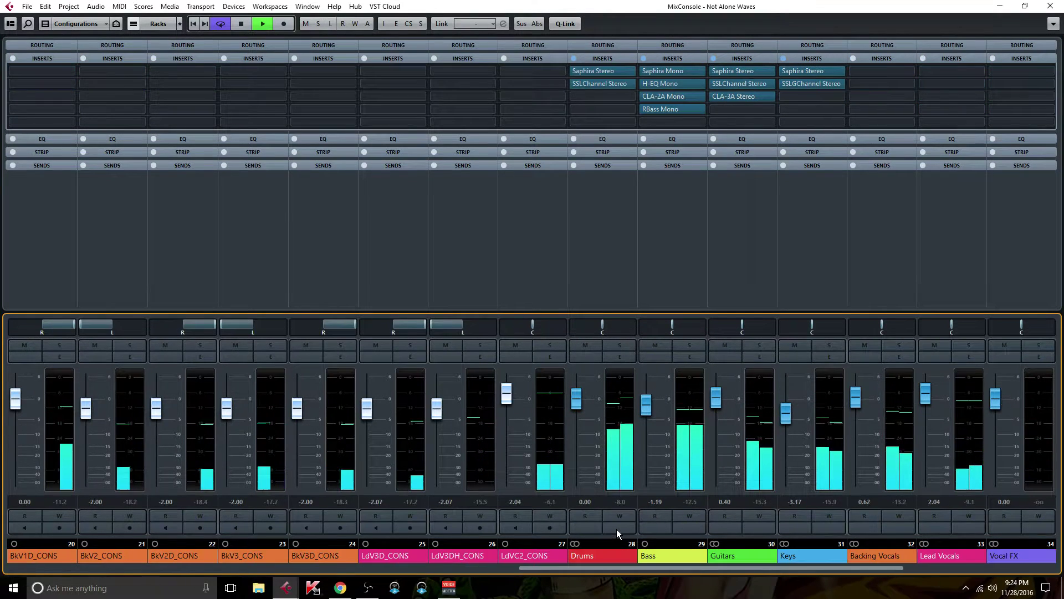
pyautogui.click(830, 345)
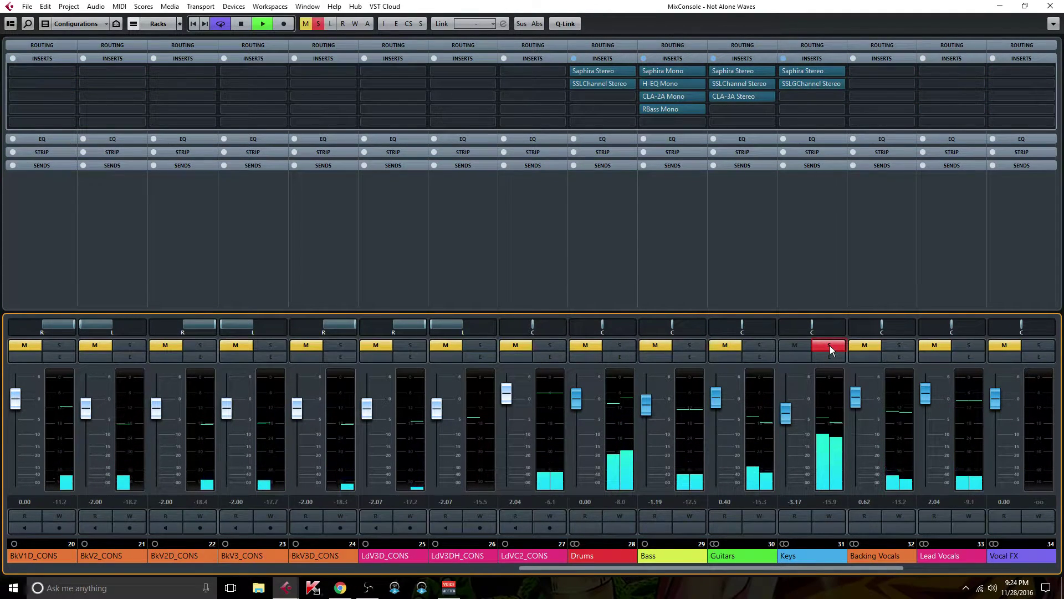
pyautogui.press('b')
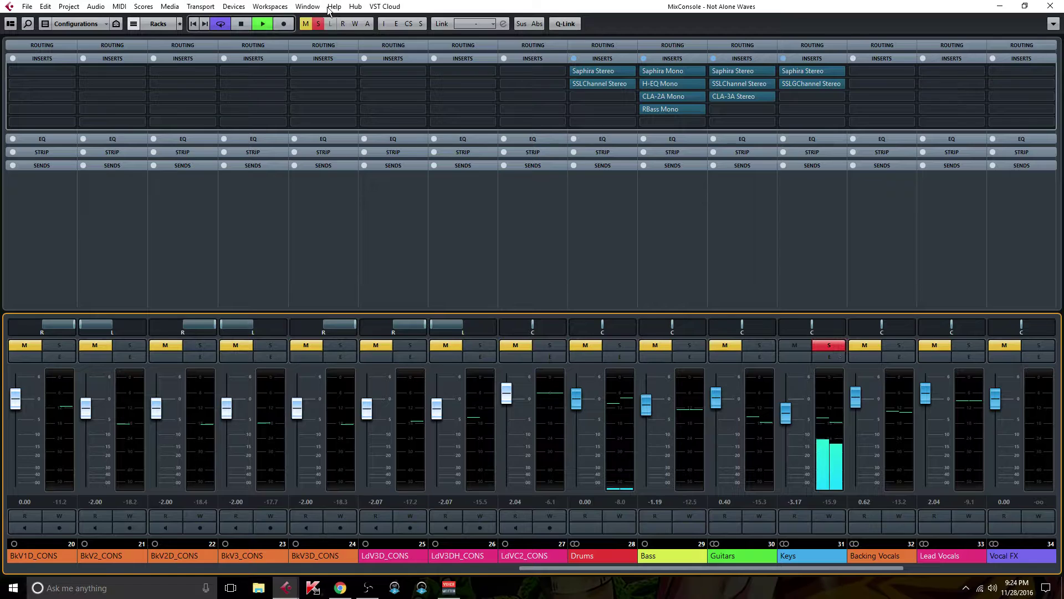
pyautogui.click(759, 344)
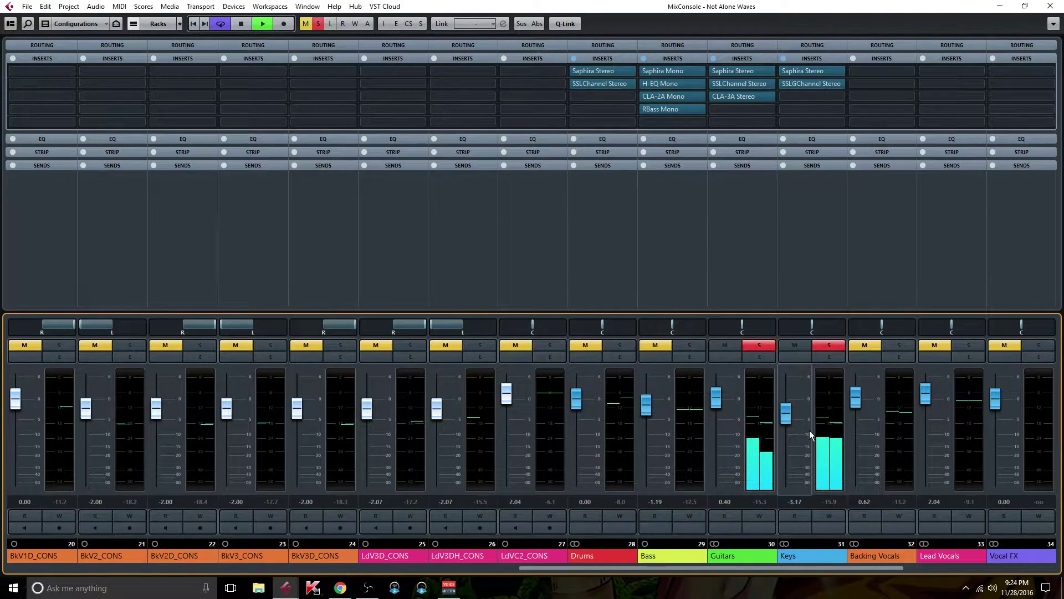
# Step: Set the Keys fader to -3.98 dB and Guitars to 1.07 dB, and slightly raise the HF gain on the Guitars SSLChannel
pyautogui.moveTo(783, 414); pyautogui.dragTo(782, 416)
pyautogui.moveTo(717, 405); pyautogui.dragTo(717, 403)
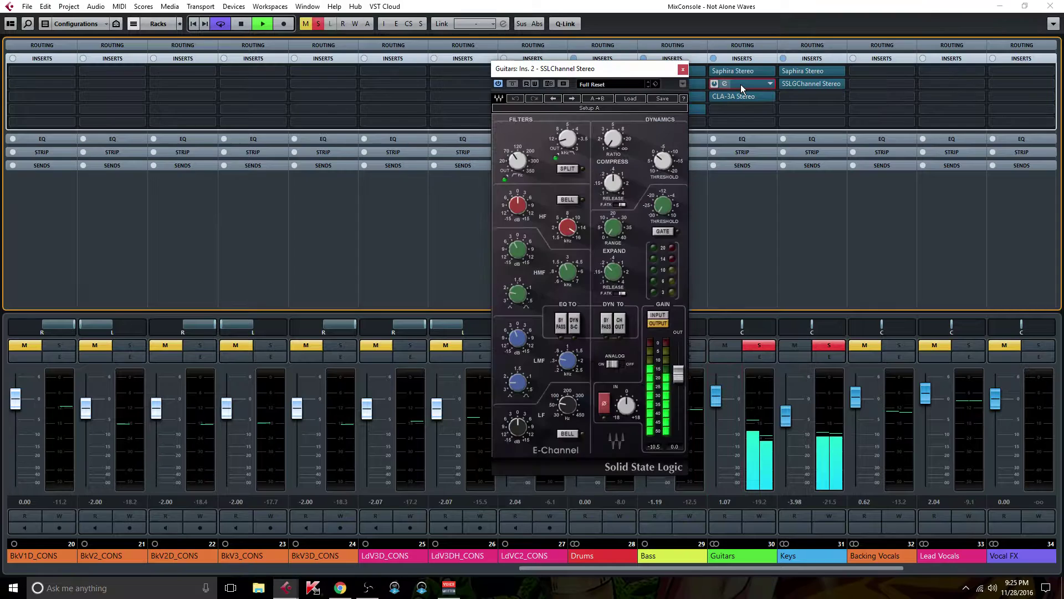
pyautogui.click(741, 84)
pyautogui.moveTo(518, 208); pyautogui.dragTo(519, 204)
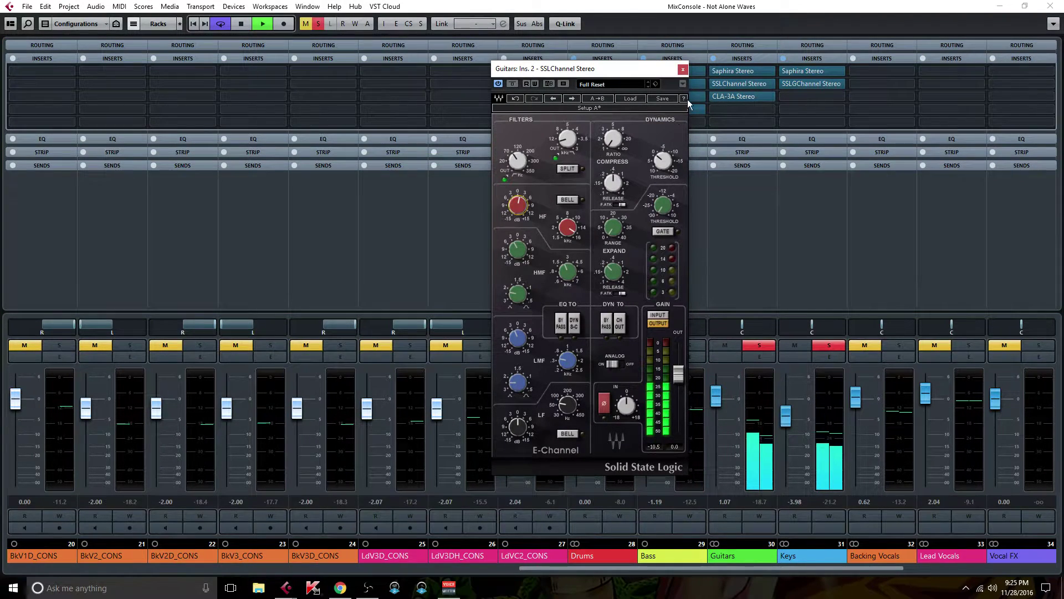
pyautogui.click(683, 68)
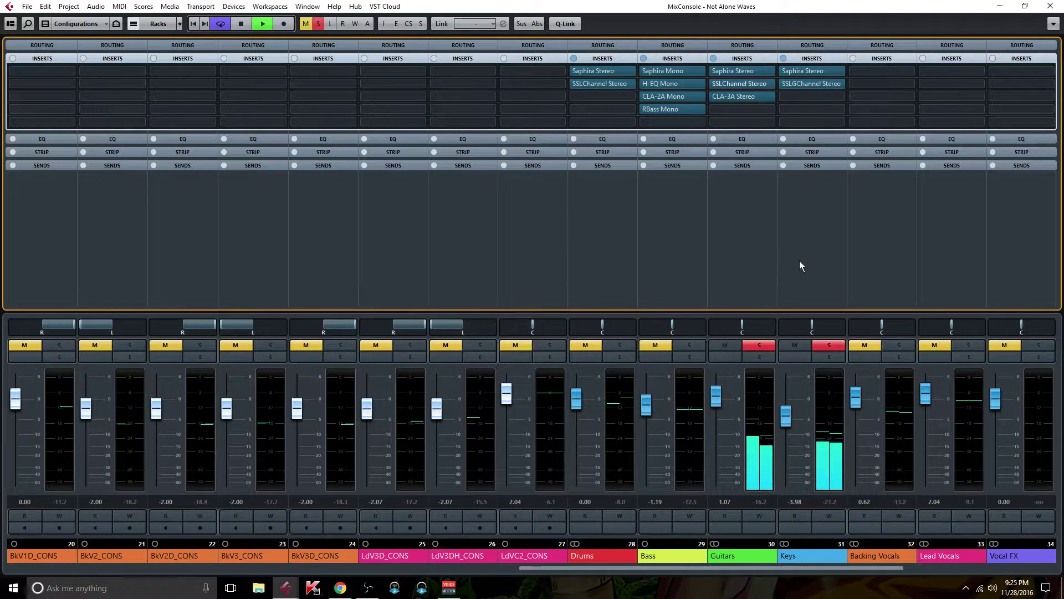
# Step: Lower the output of the Keys group's SSLGChannel to -2.9 dB and close the plug-in
pyautogui.click(813, 81)
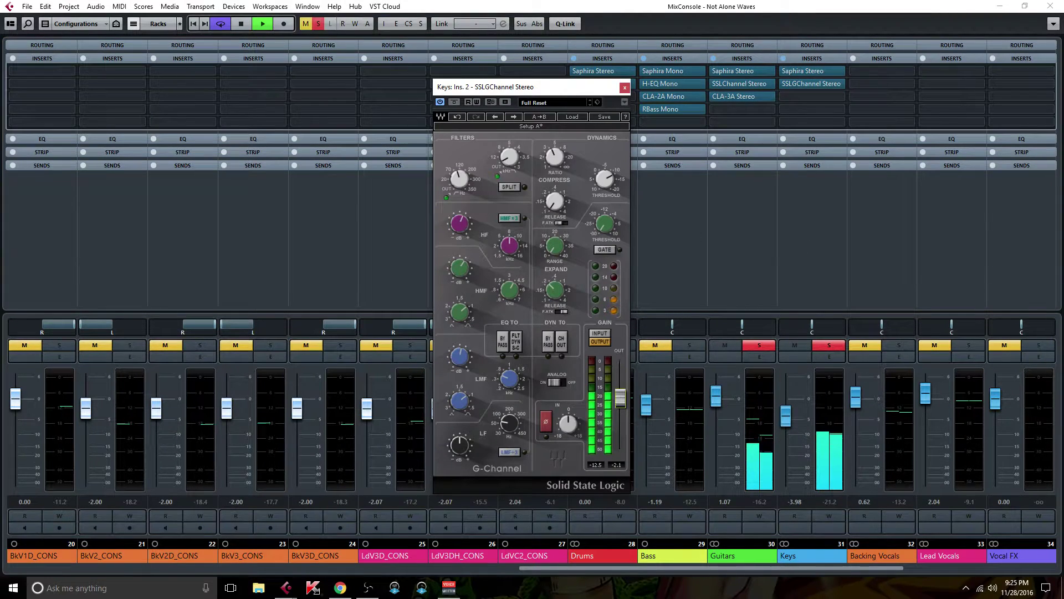
pyautogui.moveTo(620, 396); pyautogui.dragTo(620, 399)
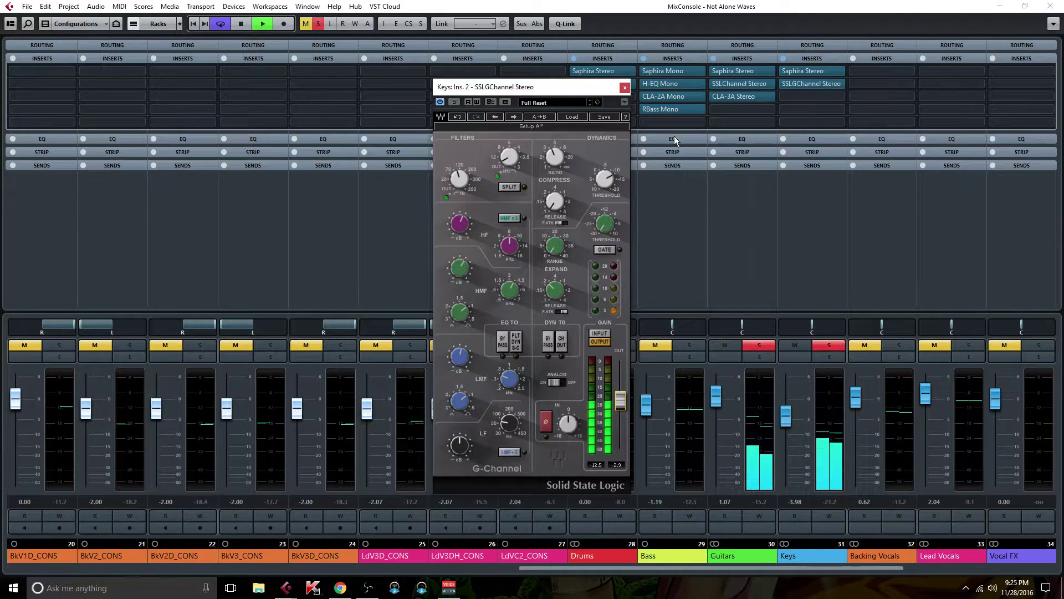
pyautogui.click(625, 87)
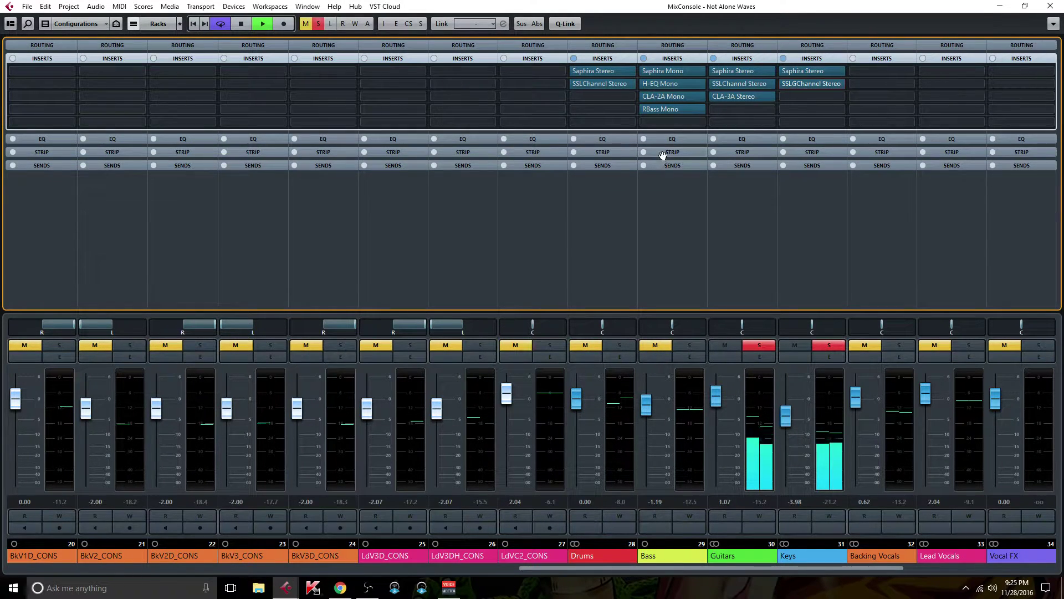
# Step: Compare the soloed groups with all inserts bypassed and re-enabled, and clear the solos to hear the full mix before stopping playback
pyautogui.press('b')
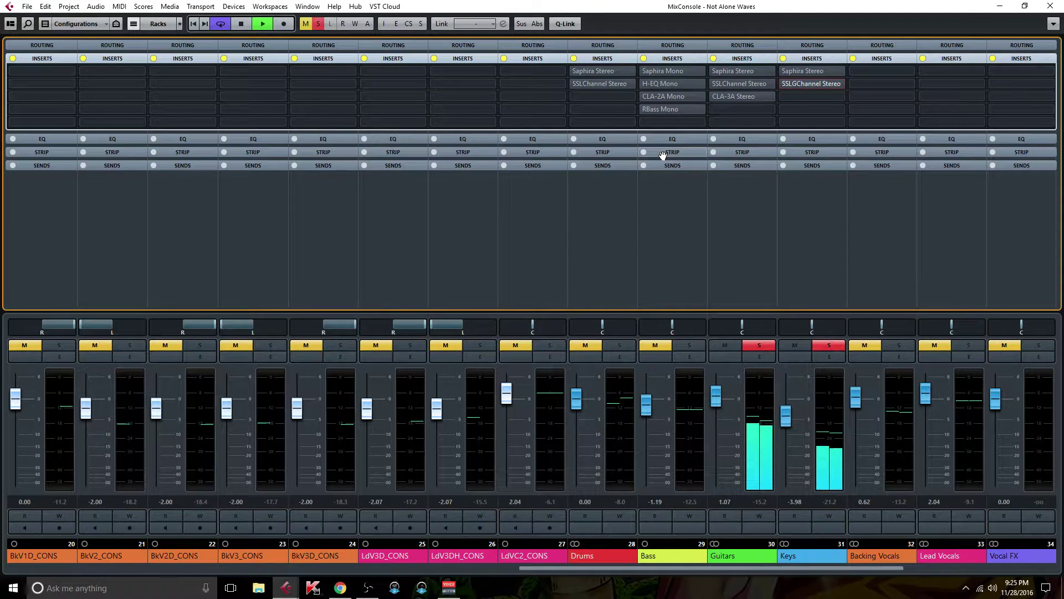
pyautogui.hotkey('ctrl', 'b')
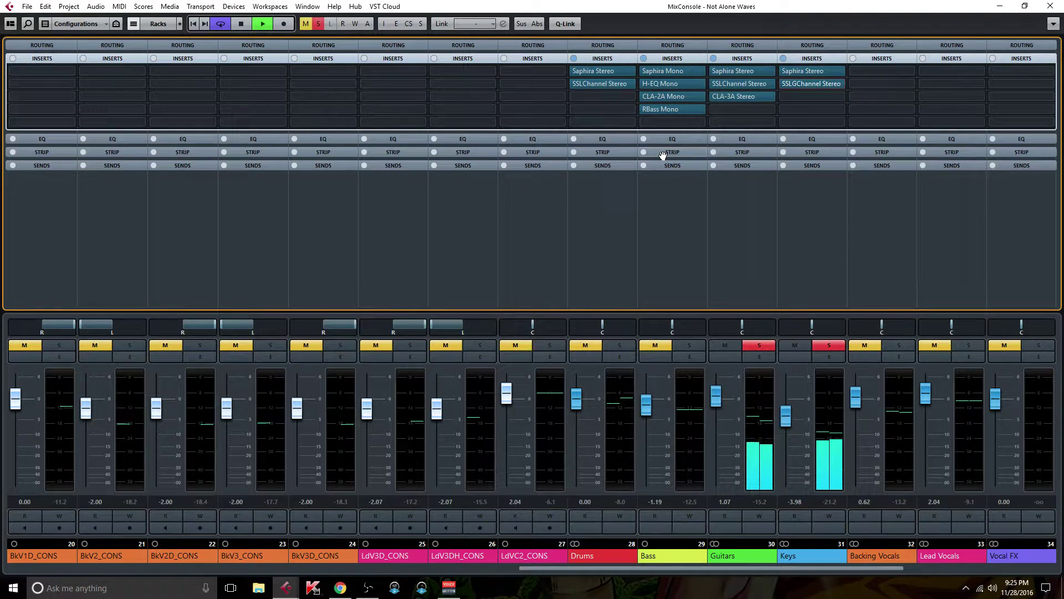
pyautogui.click(305, 23)
pyautogui.click(319, 24)
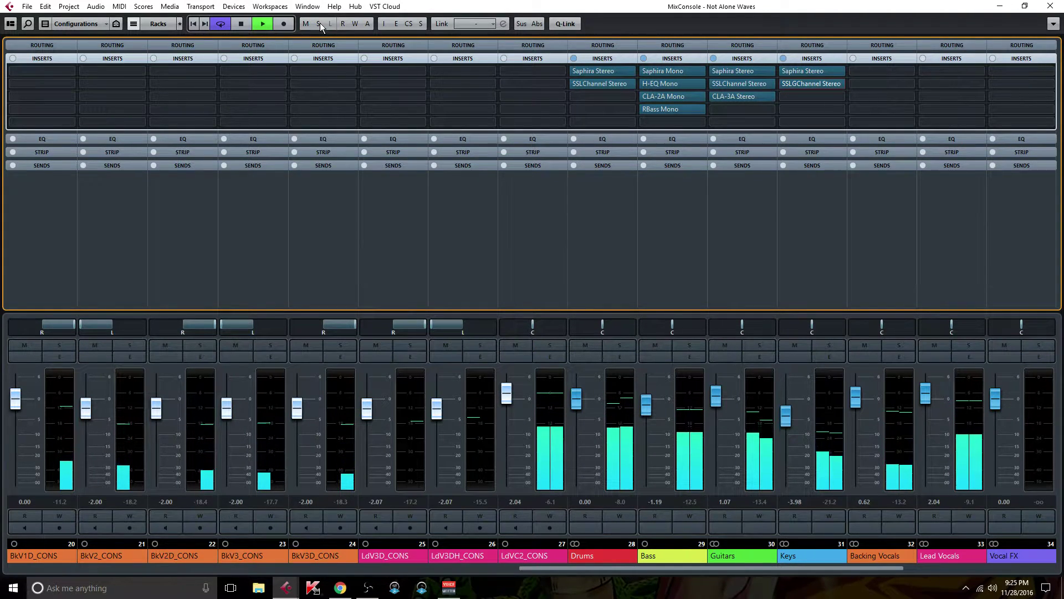
pyautogui.press('space')
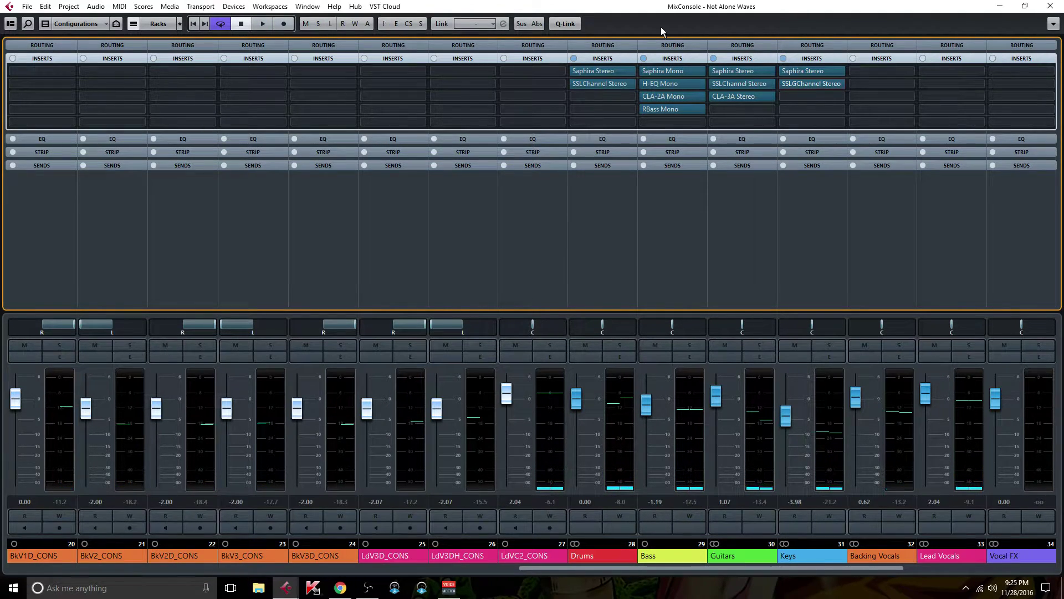
# Step: Review the Keys group's Saphira settings and the Rhodes Teeth preset among its Instruments factory presets
pyautogui.moveTo(604, 567); pyautogui.dragTo(648, 564)
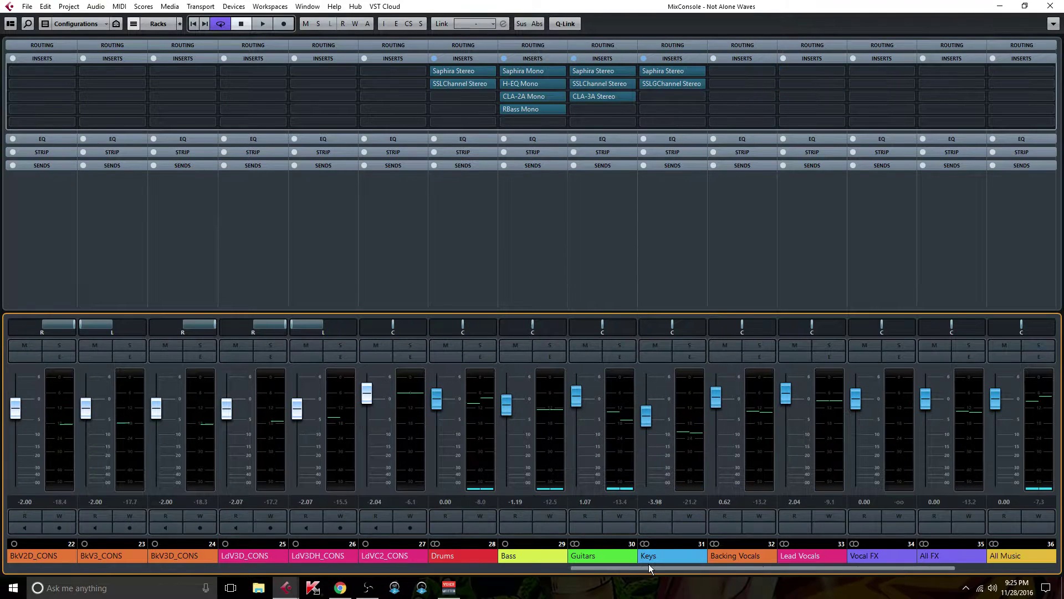
pyautogui.click(677, 69)
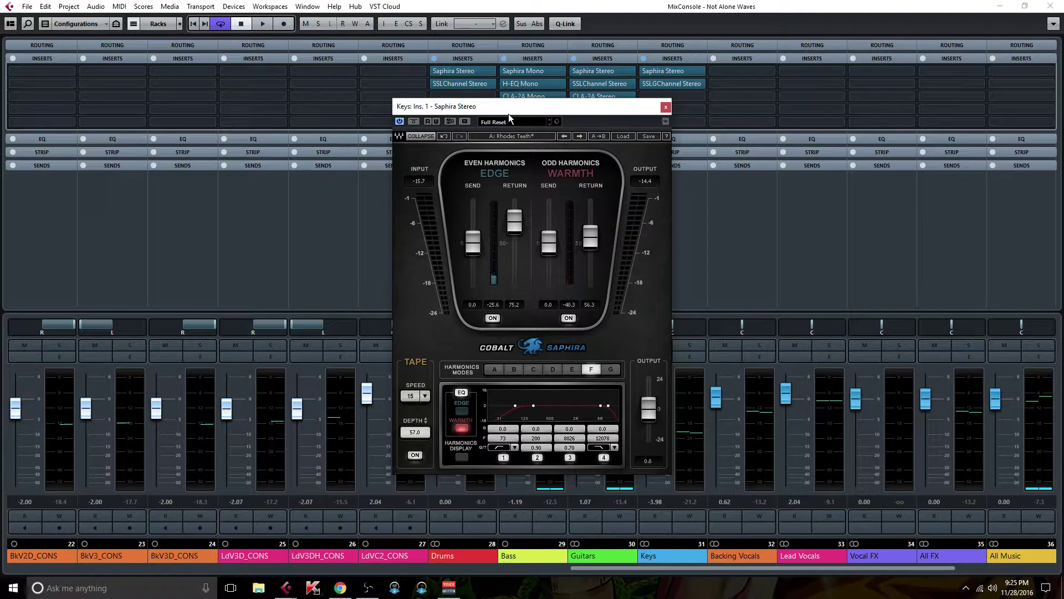
pyautogui.click(624, 137)
pyautogui.moveTo(676, 222)
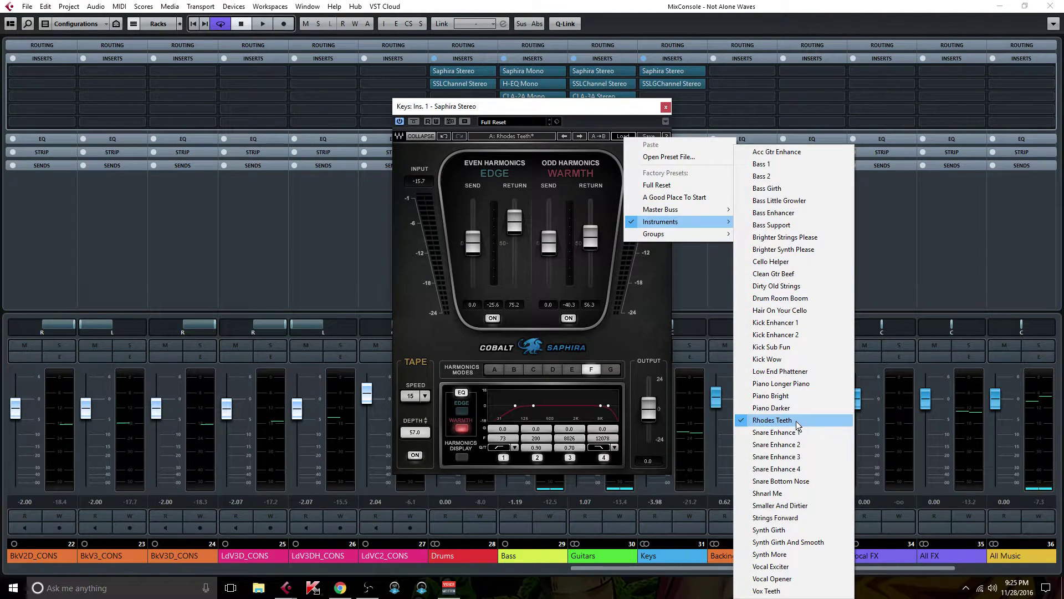
pyautogui.click(562, 108)
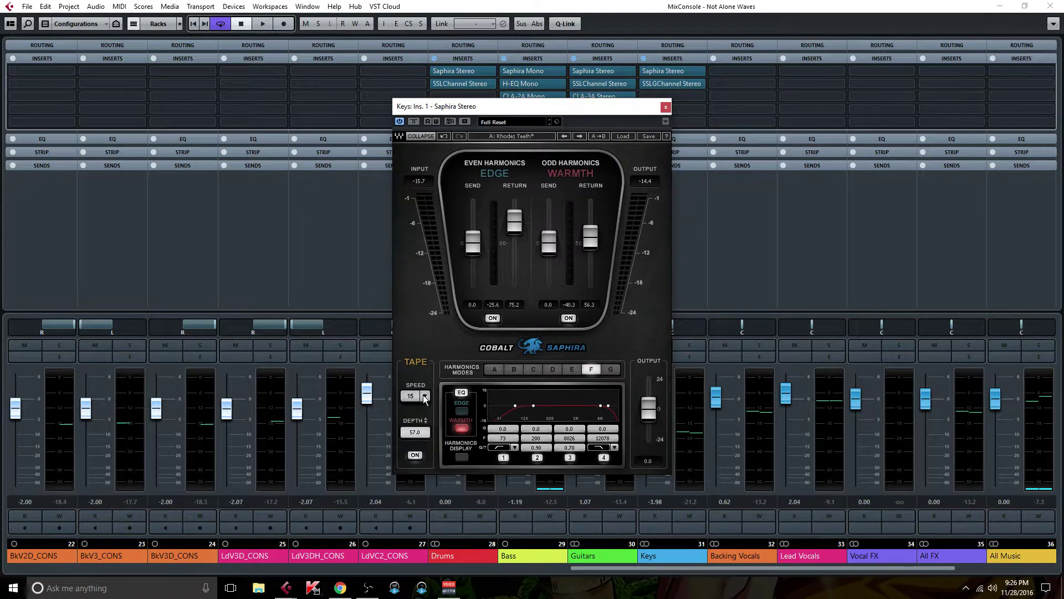
pyautogui.click(665, 106)
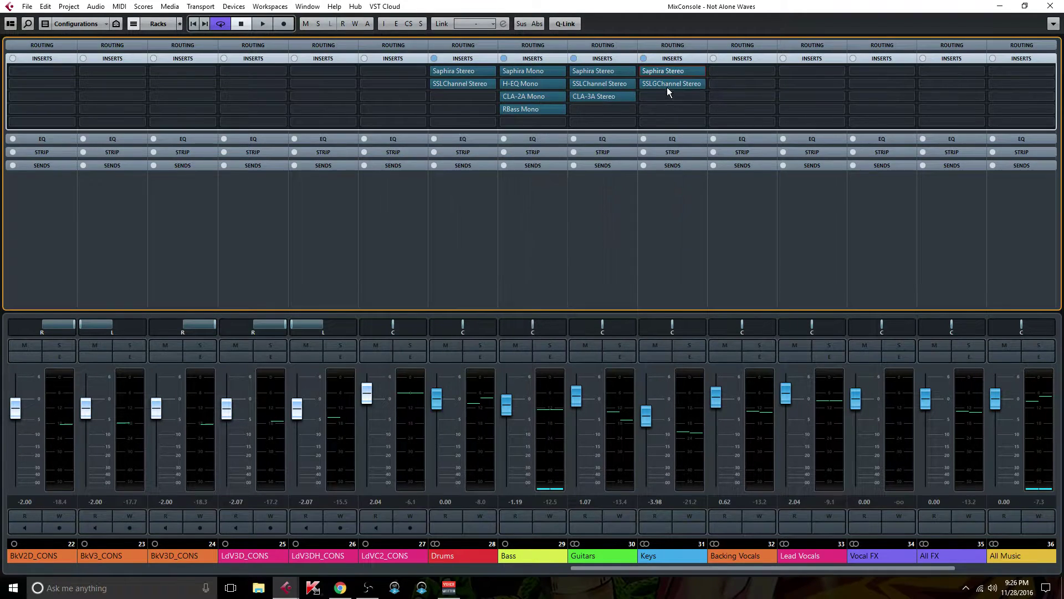
# Step: Examine the filter, EQ and compressor settings of the SSLGChannel on the Keys group
pyautogui.doubleClick(667, 83)
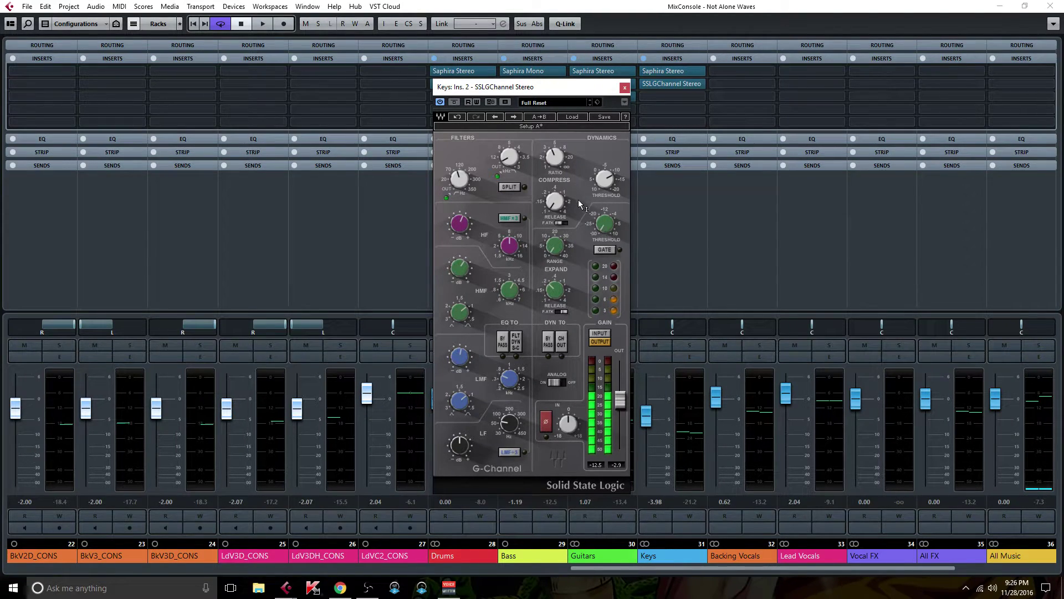
pyautogui.moveTo(469, 176); pyautogui.dragTo(449, 167)
pyautogui.moveTo(457, 174)
pyautogui.moveTo(508, 160)
pyautogui.click(513, 245)
pyautogui.moveTo(462, 227)
pyautogui.click(508, 291)
pyautogui.moveTo(463, 268)
pyautogui.click(509, 376)
pyautogui.click(459, 357)
pyautogui.moveTo(602, 187)
pyautogui.click(624, 87)
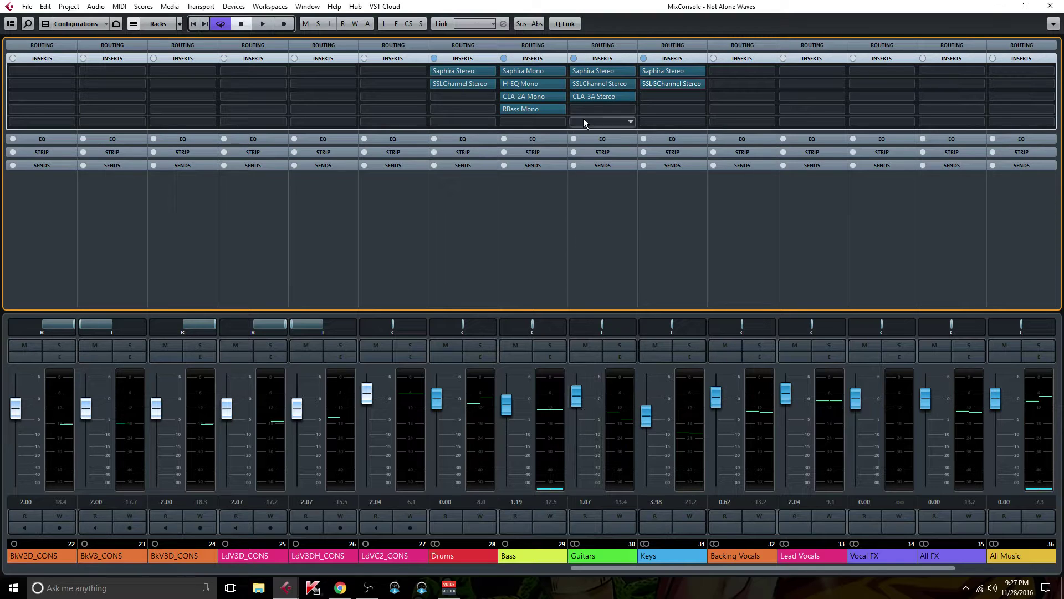
# Step: Review the SSLChannel on the Guitars group, and the NLS Channel and SSLChannel settings on the EKeys1a_CONS track
pyautogui.click(608, 82)
pyautogui.click(682, 69)
pyautogui.moveTo(591, 570); pyautogui.dragTo(290, 567)
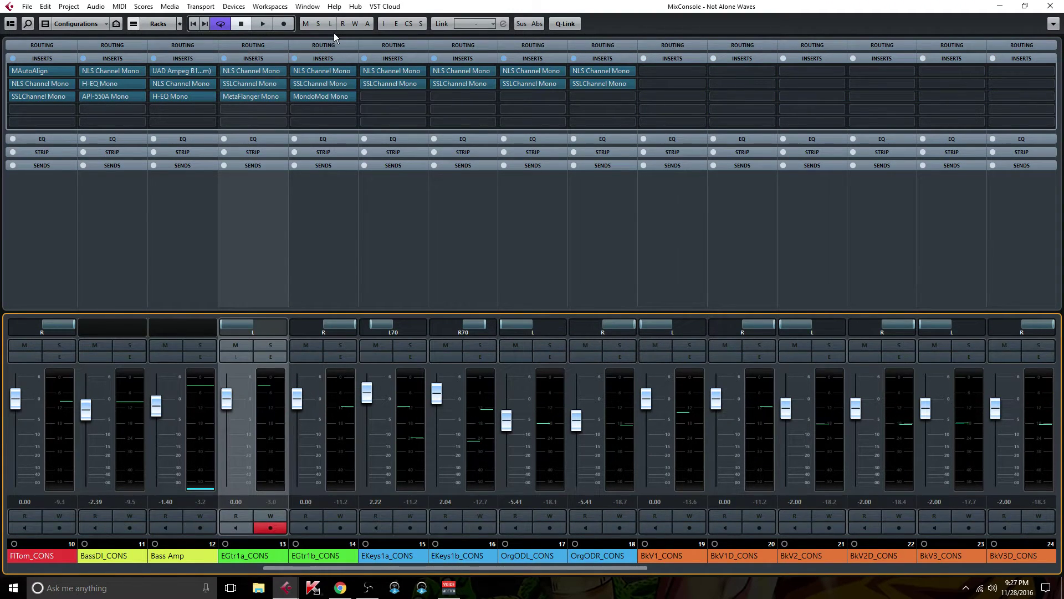
pyautogui.click(399, 72)
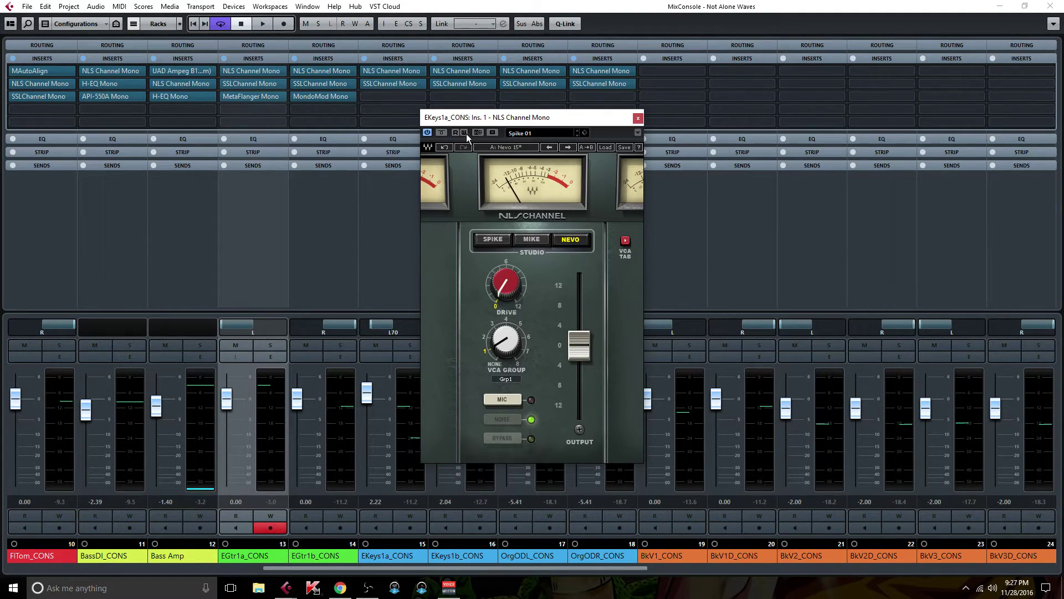
pyautogui.click(638, 118)
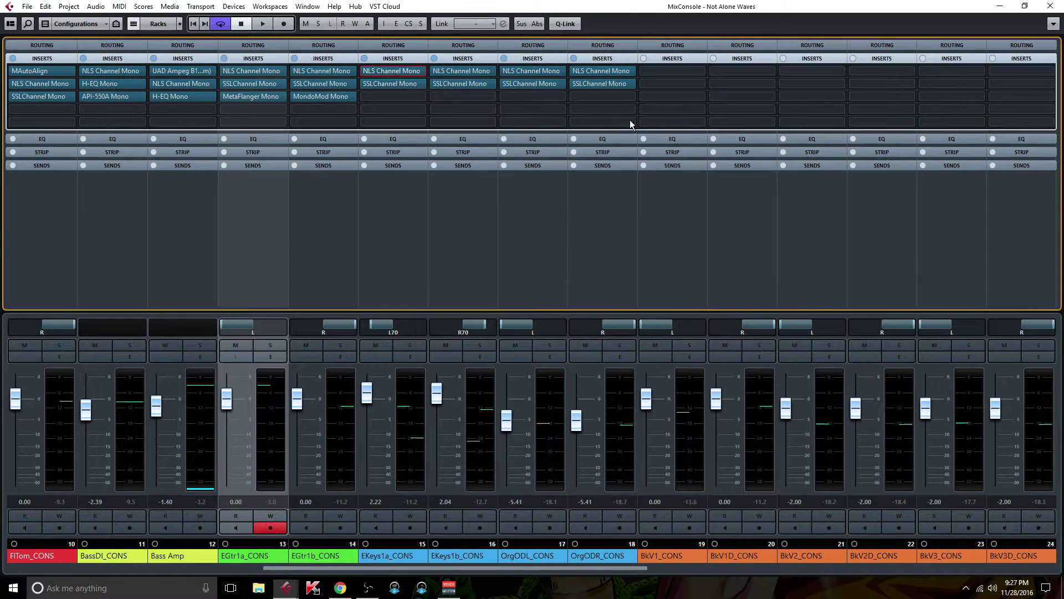
pyautogui.click(391, 82)
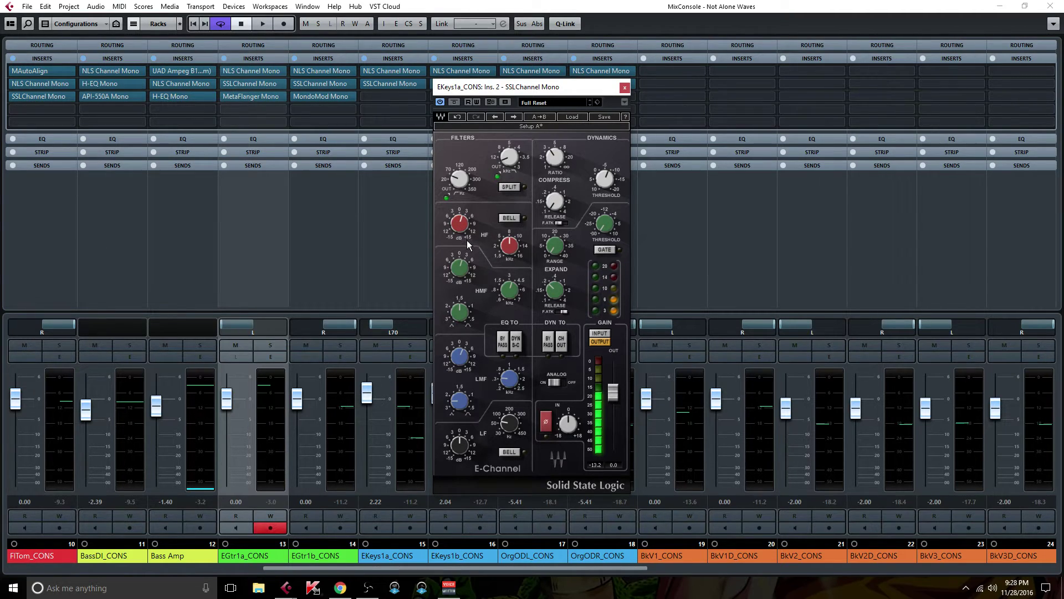
pyautogui.click(624, 87)
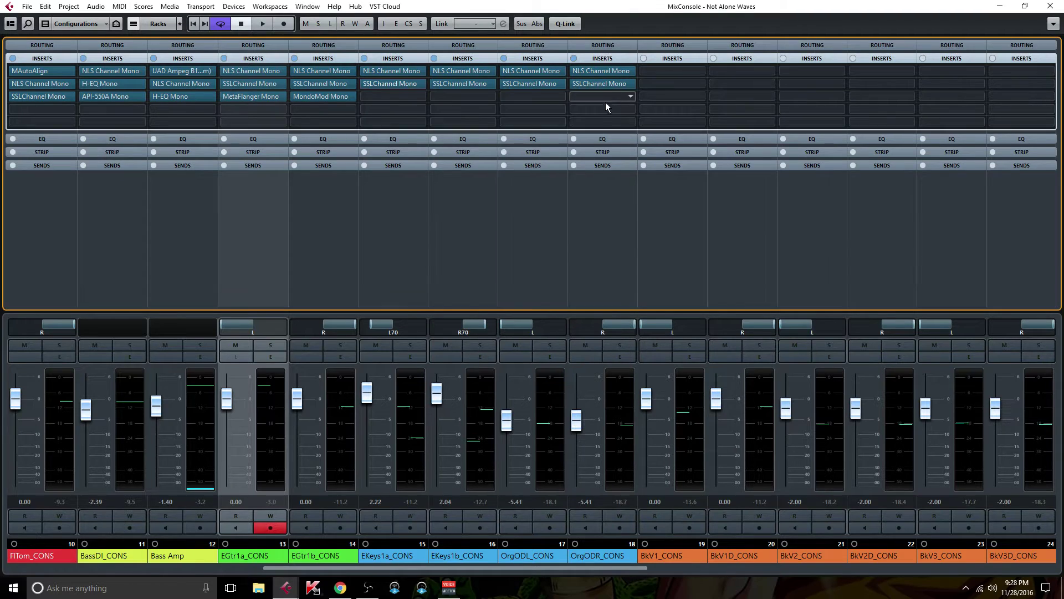
# Step: Examine the SSLChannel settings and the NLS Channel drive on the OrgODL_CONS track
pyautogui.click(531, 83)
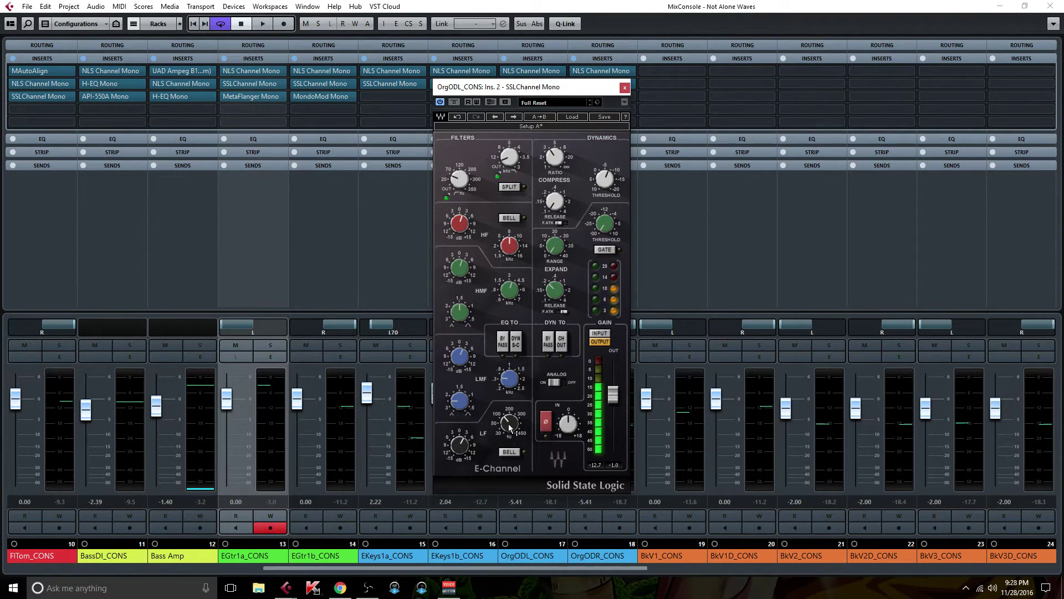
pyautogui.click(623, 88)
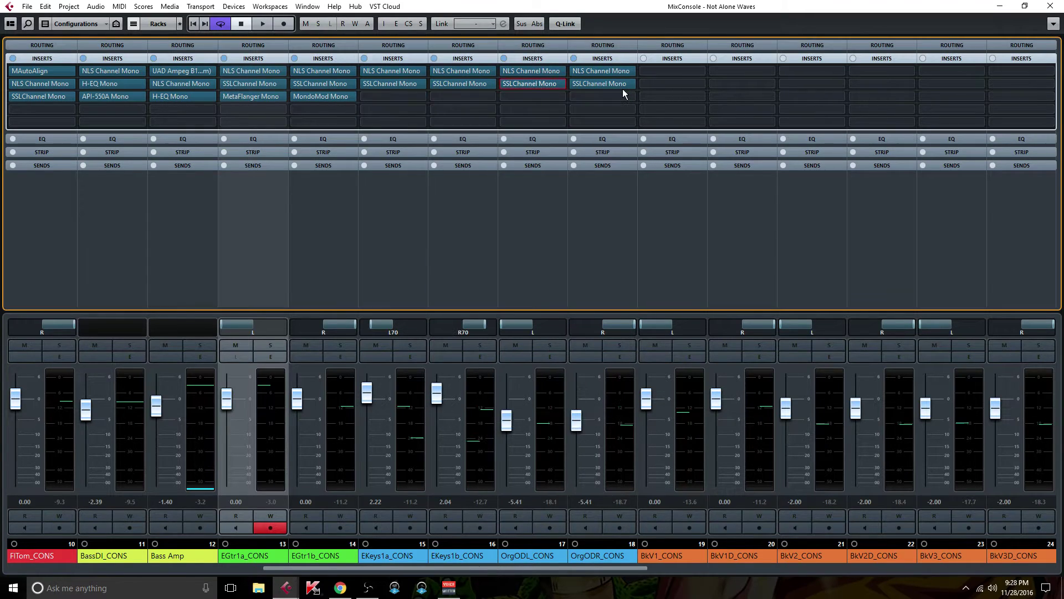
pyautogui.click(529, 70)
pyautogui.moveTo(505, 286)
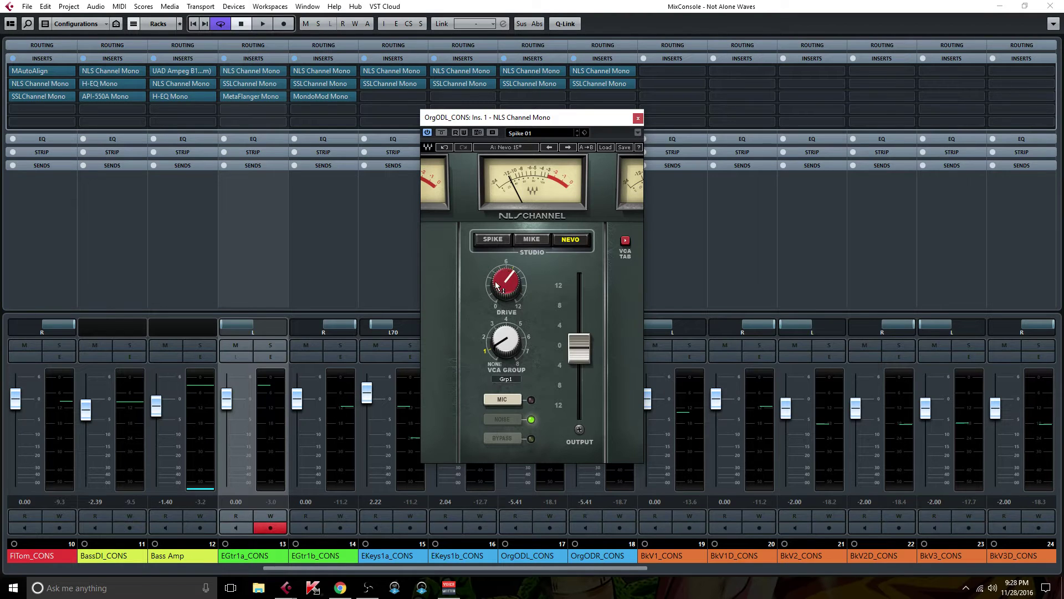
pyautogui.click(509, 265)
pyautogui.moveTo(511, 267)
pyautogui.click(638, 118)
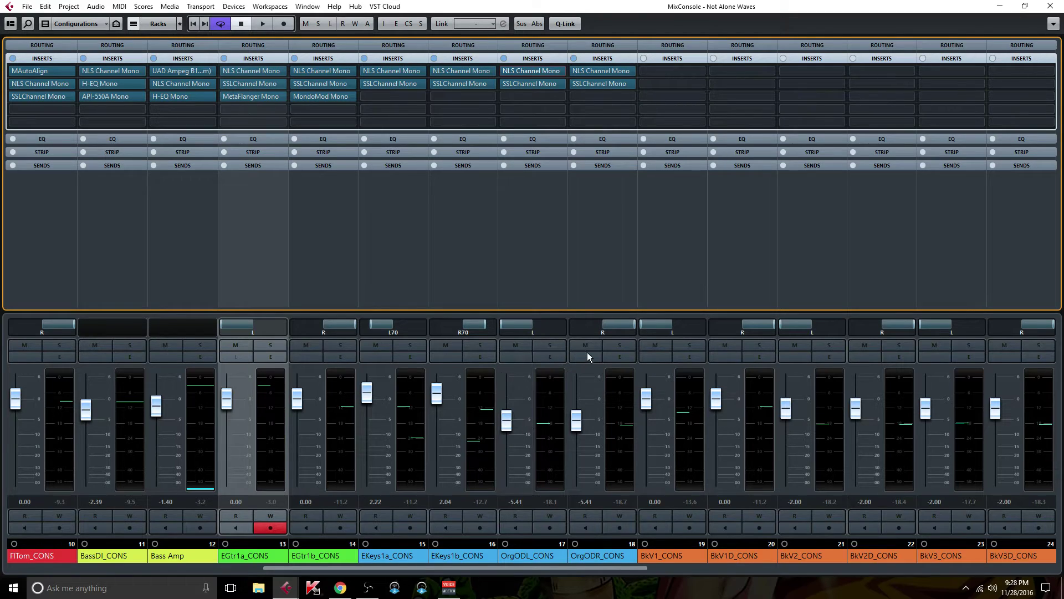
# Step: Close the mixer, return to the beginning of the song and play the full mix from bar 2
pyautogui.click(1050, 6)
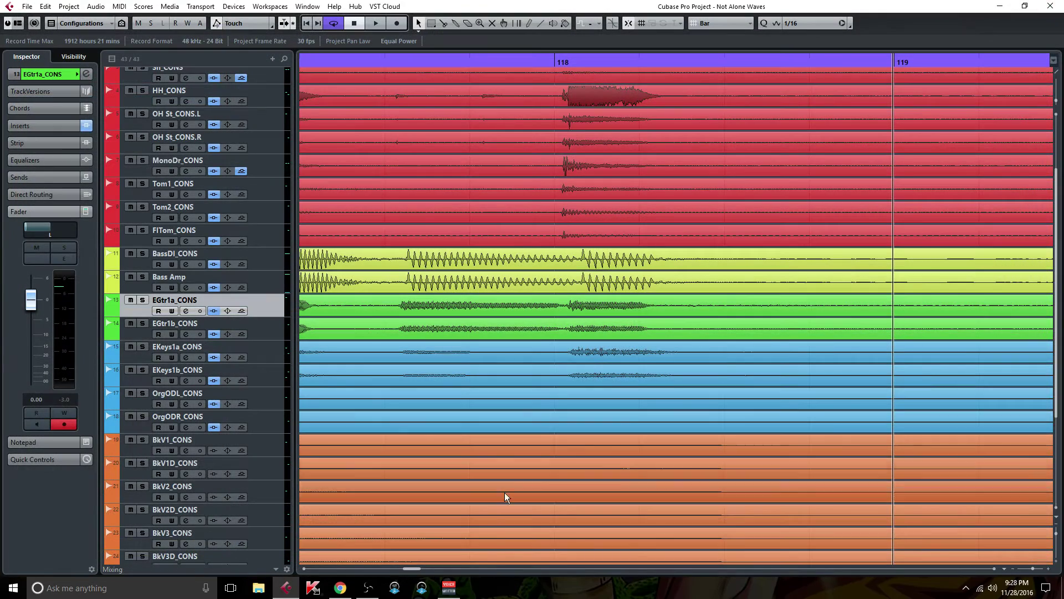
pyautogui.moveTo(408, 567); pyautogui.dragTo(308, 557)
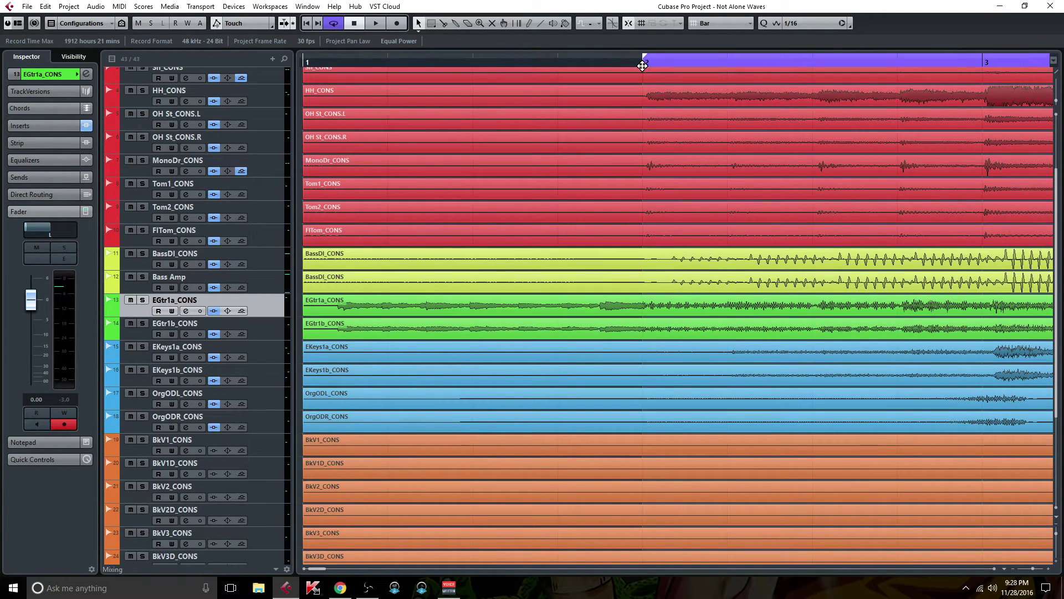
pyautogui.moveTo(642, 60); pyautogui.dragTo(645, 64)
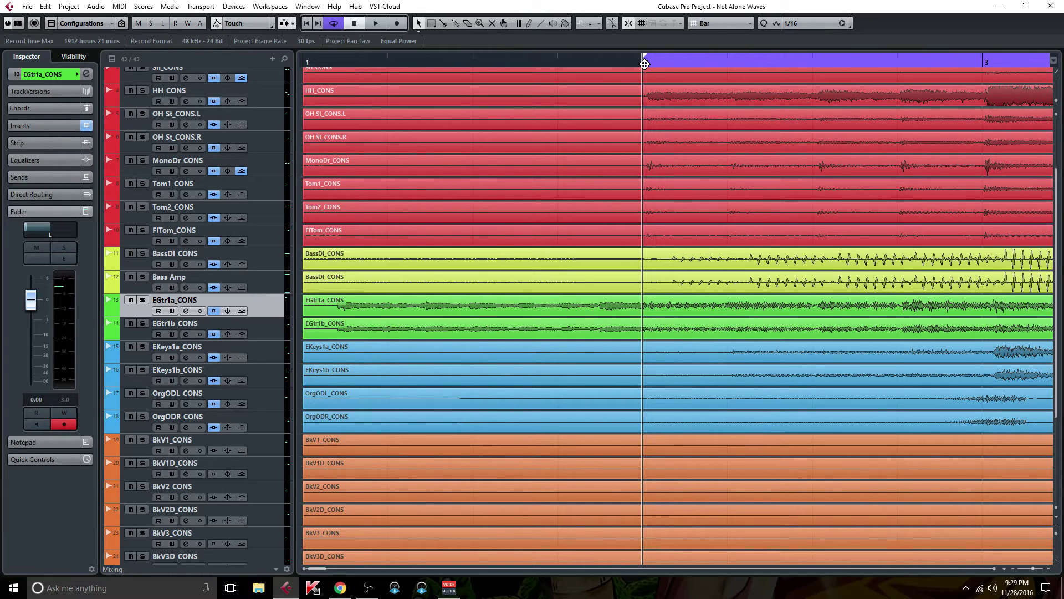
pyautogui.press('space')
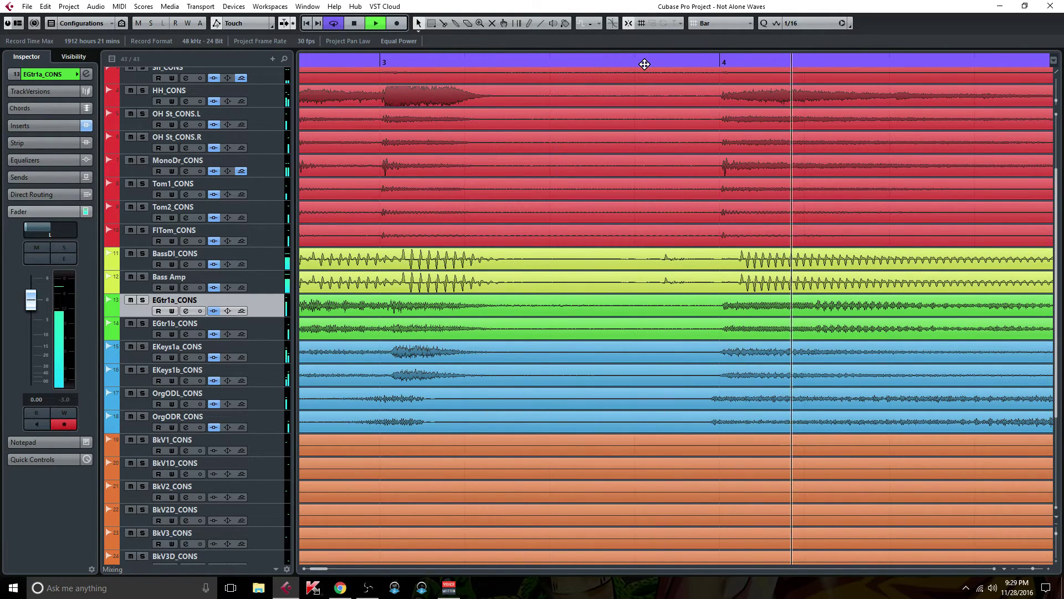
# Step: Fine-tune the HF gain, HMF gain and compressor threshold on the Keys group's SSLGChannel during playback, and close the plug-in
pyautogui.press('F3')
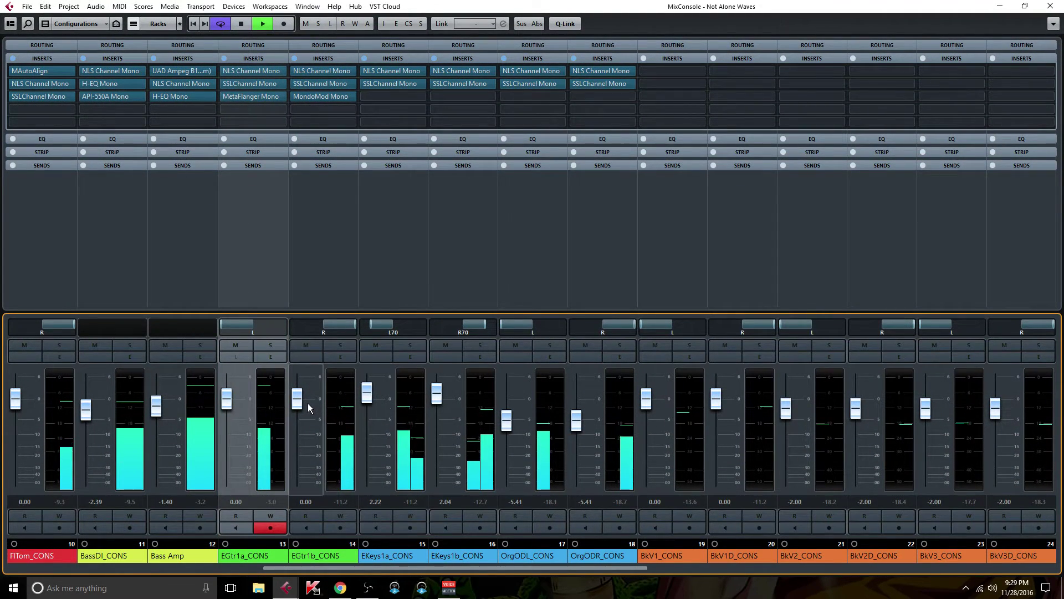
pyautogui.moveTo(538, 569); pyautogui.dragTo(822, 554)
pyautogui.doubleClick(746, 84)
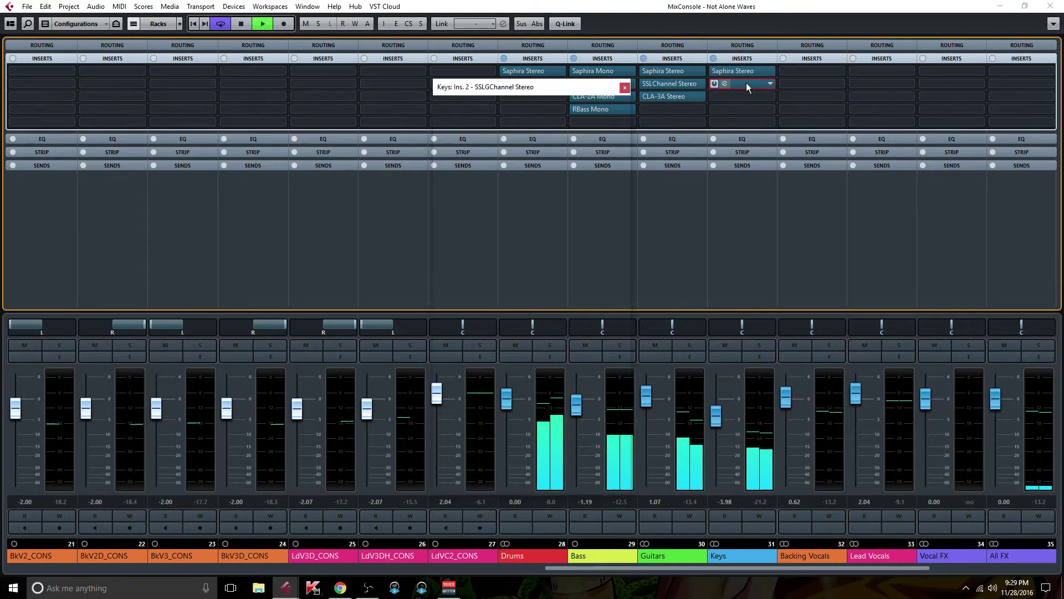
pyautogui.click(459, 224)
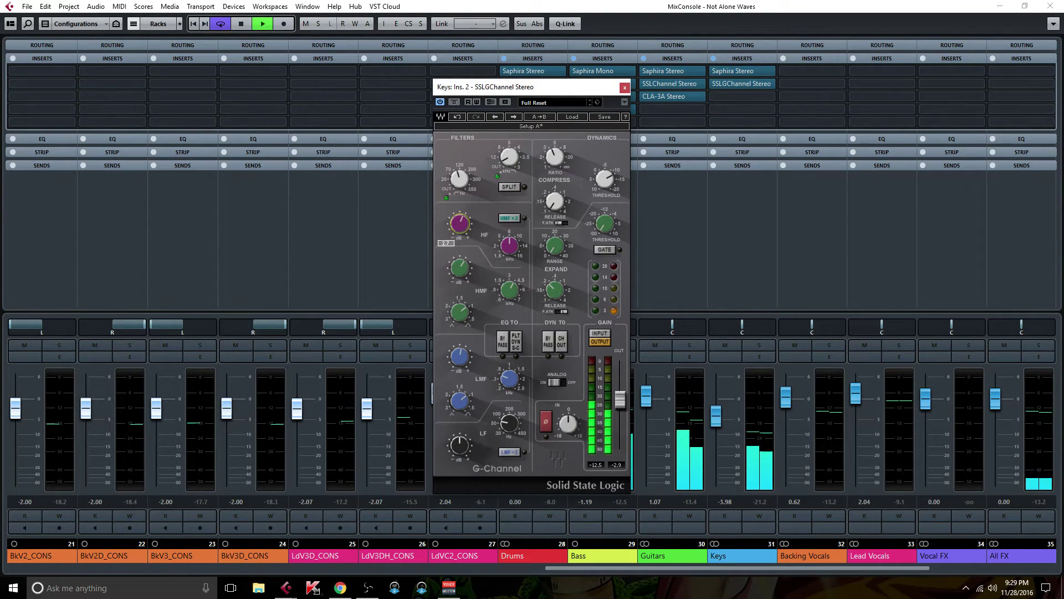
pyautogui.click(459, 268)
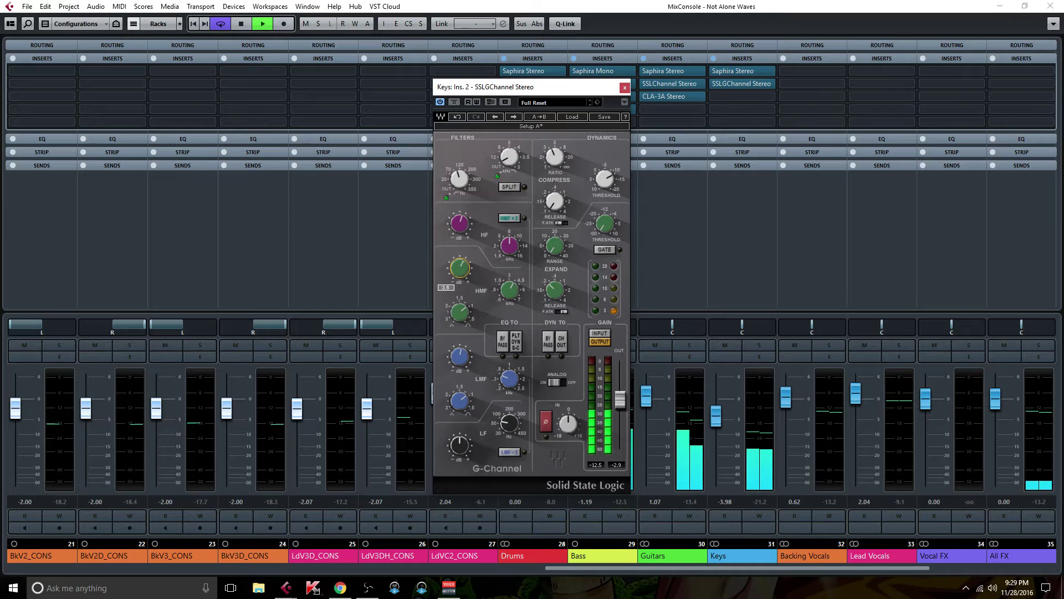
pyautogui.moveTo(605, 179); pyautogui.dragTo(604, 183)
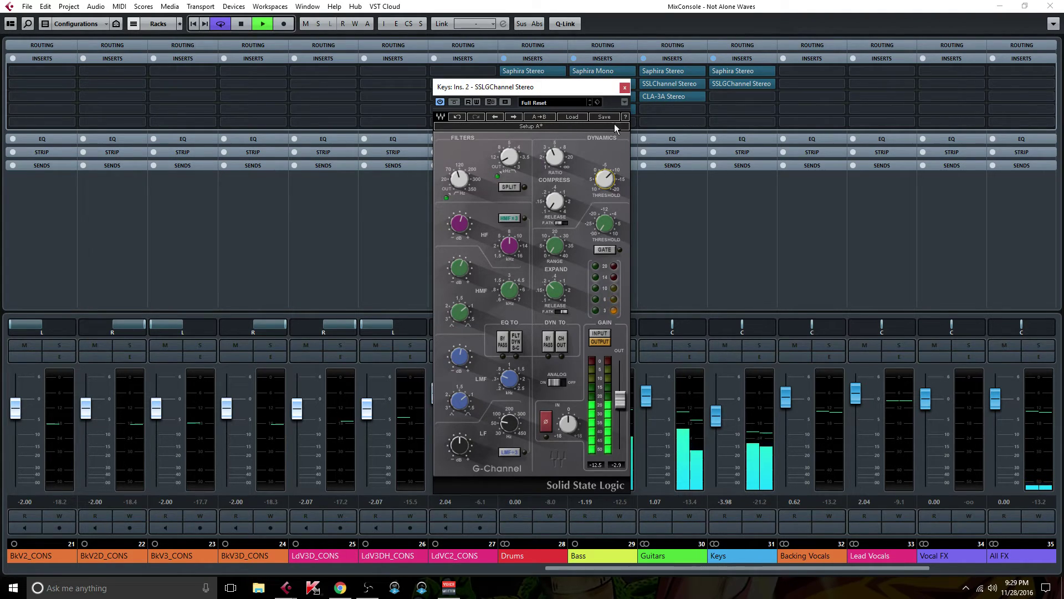
pyautogui.click(624, 88)
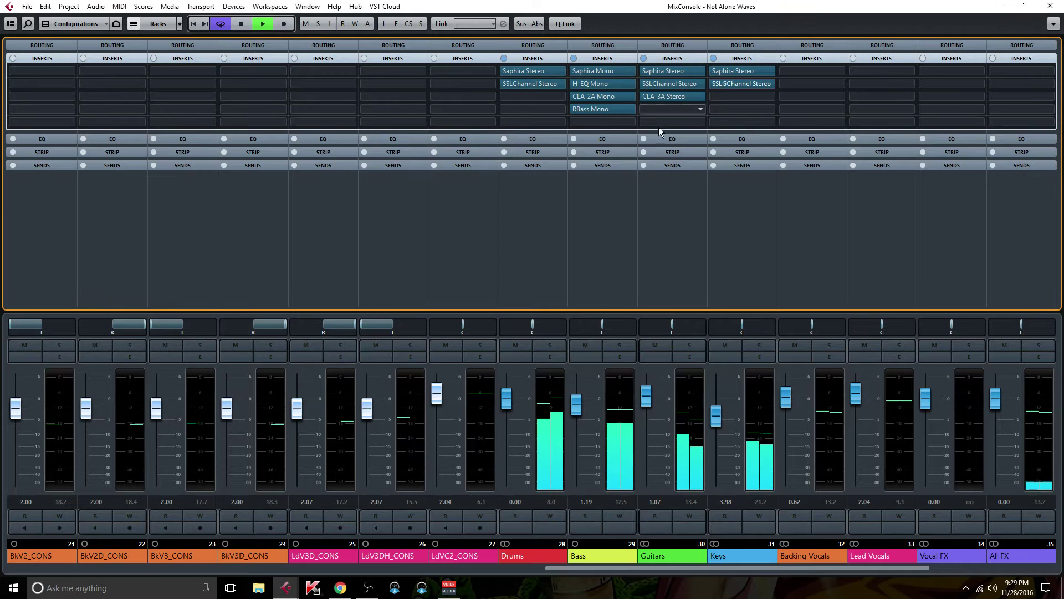
# Step: Lower the OrgODL_CONS fader to -6.33 dB and the OrgODR_CONS fader to -6.49 dB
pyautogui.moveTo(563, 568); pyautogui.dragTo(335, 581)
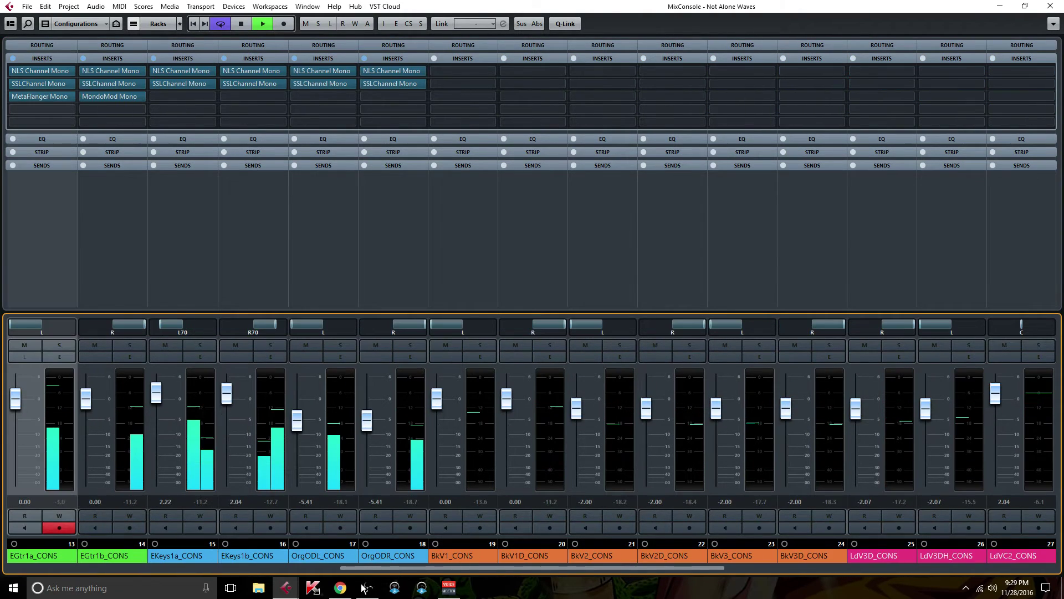
pyautogui.moveTo(296, 418); pyautogui.dragTo(297, 420)
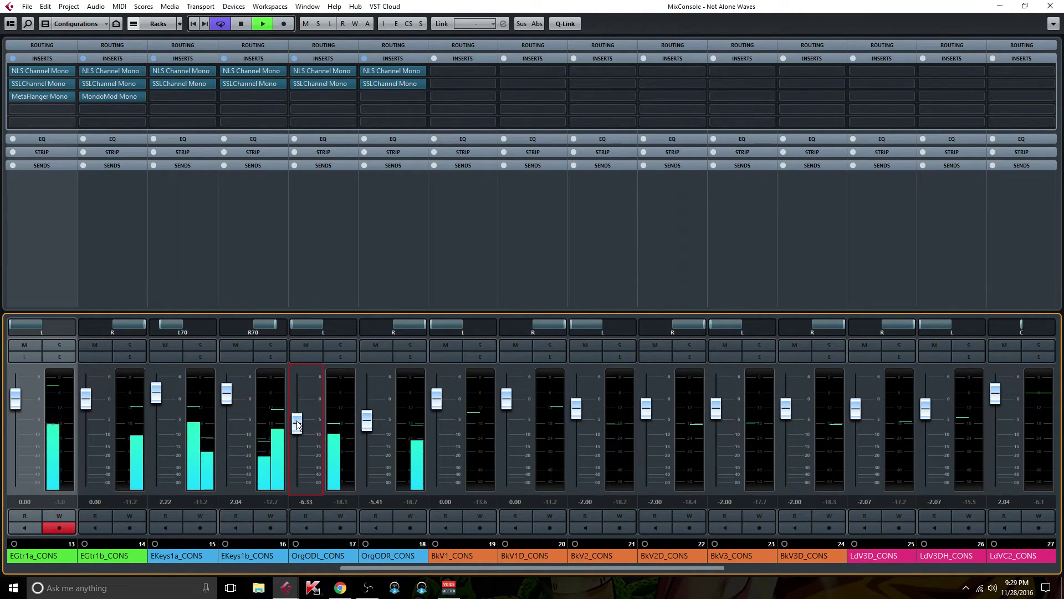
pyautogui.moveTo(366, 420); pyautogui.dragTo(366, 427)
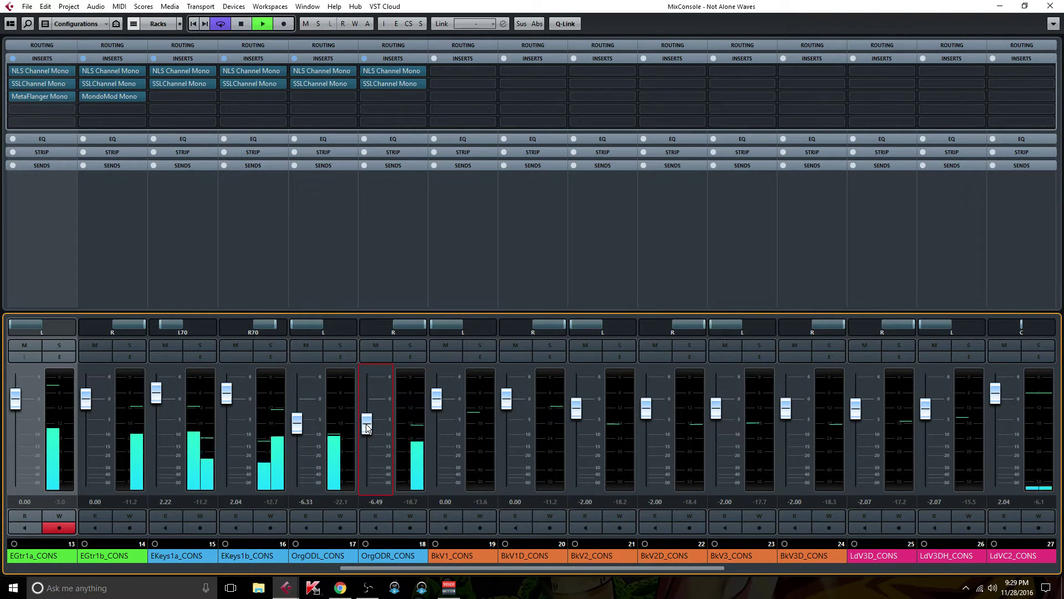
# Step: Adjust the HMF gain on the Guitars group's SSLChannel and raise the Guitars fader to 1.80 dB
pyautogui.moveTo(437, 567); pyautogui.dragTo(626, 556)
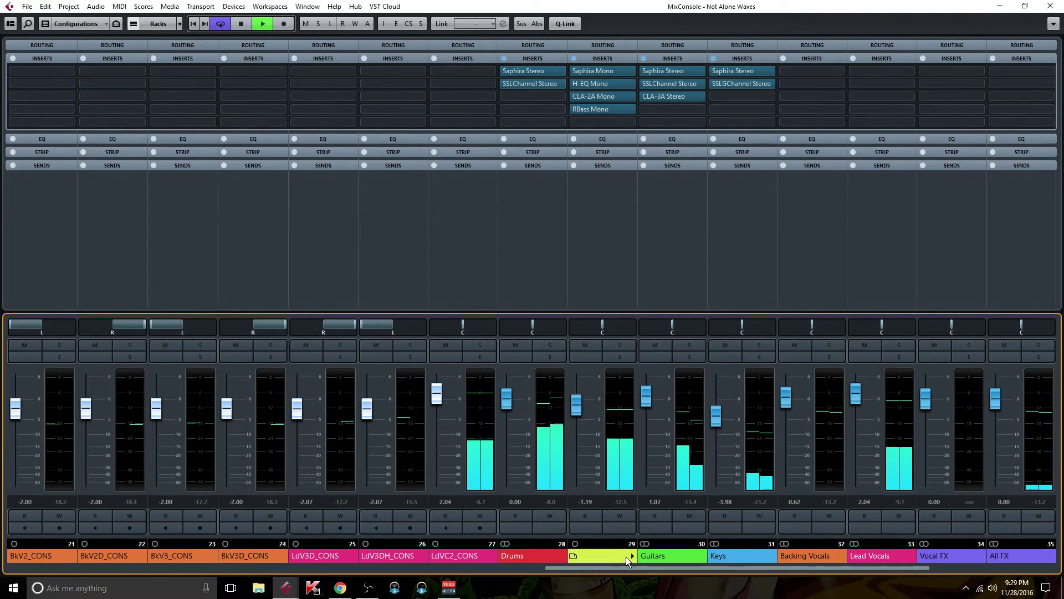
pyautogui.click(676, 84)
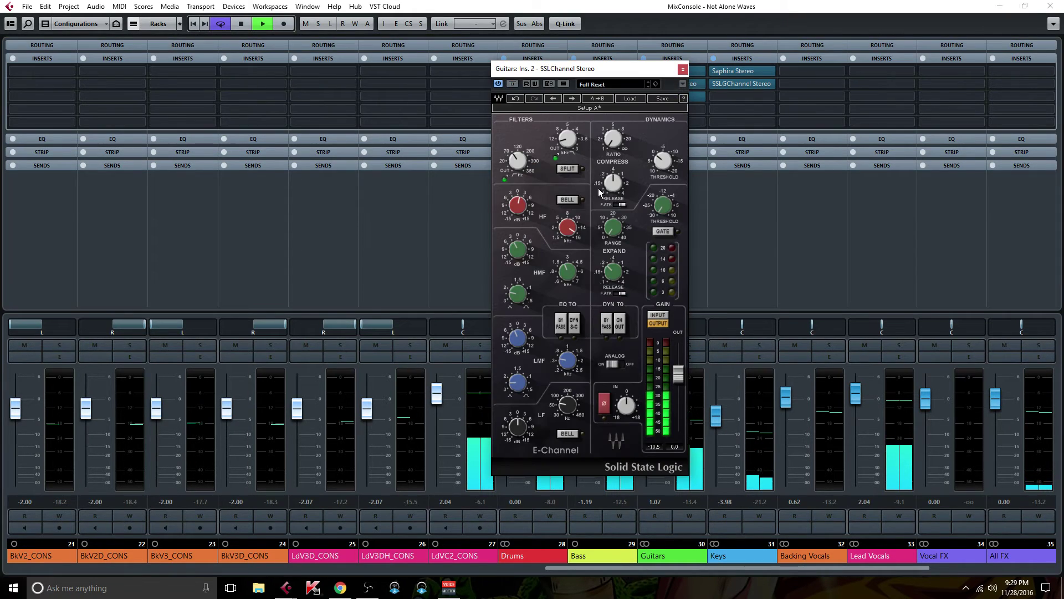
pyautogui.click(518, 250)
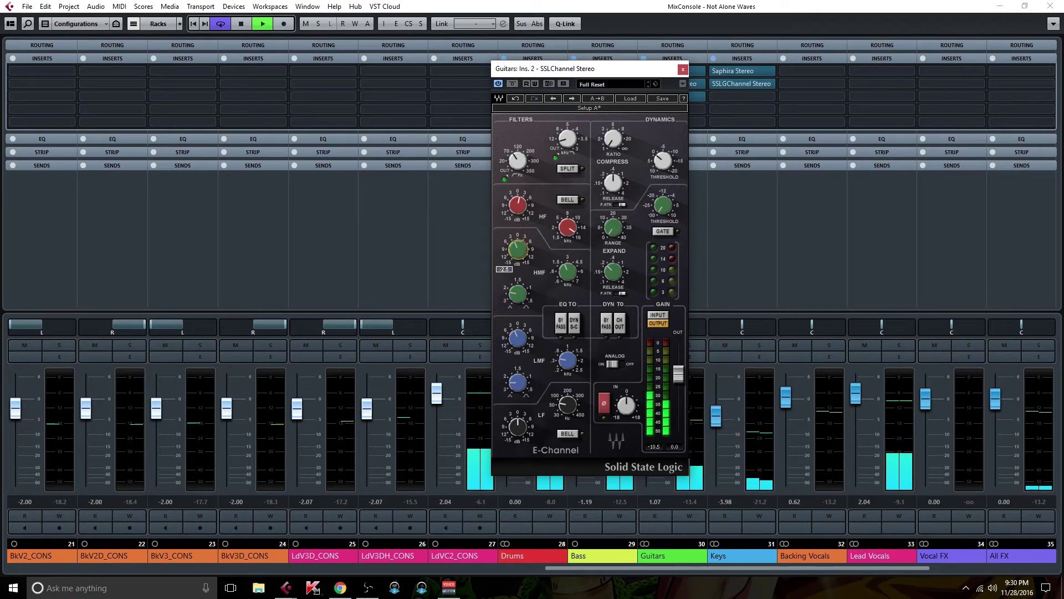
pyautogui.click(683, 69)
pyautogui.moveTo(646, 400); pyautogui.dragTo(646, 398)
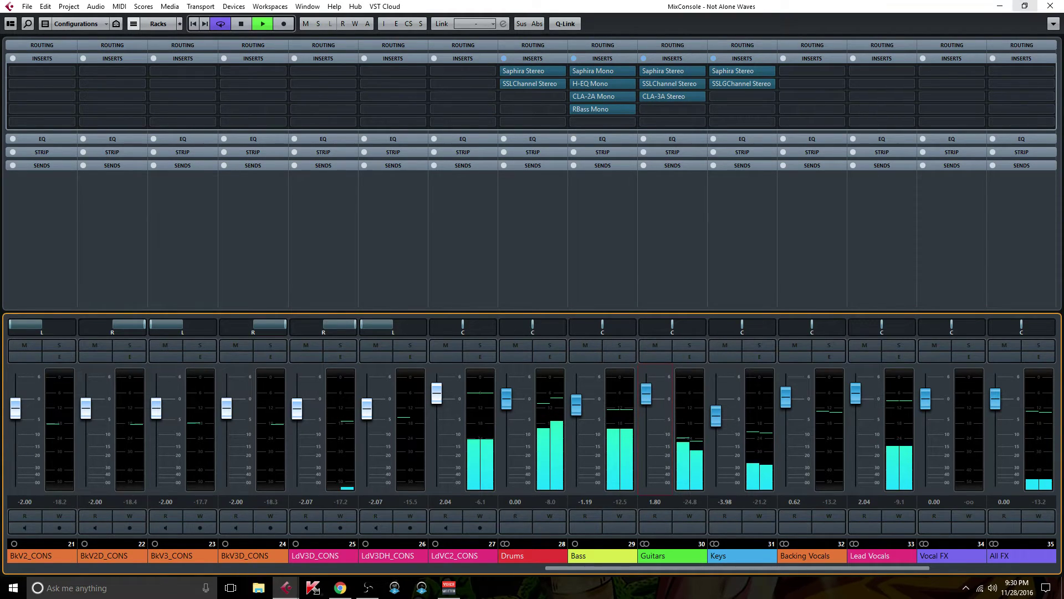
# Step: Stop playback in the project window and review the NLS Channel on OrgODL_CONS through its channel settings
pyautogui.click(1050, 6)
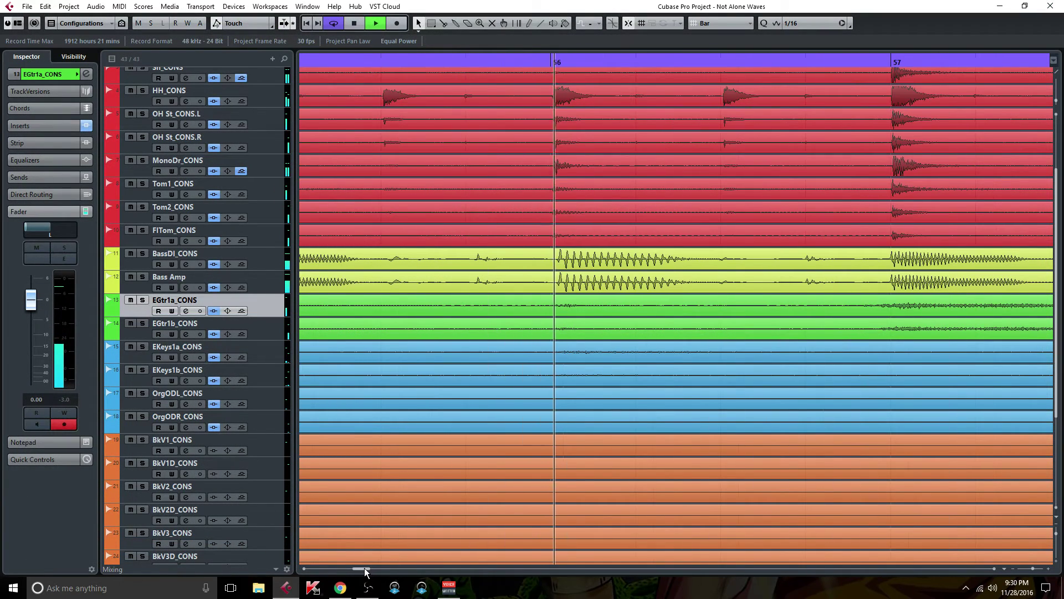
pyautogui.press('space')
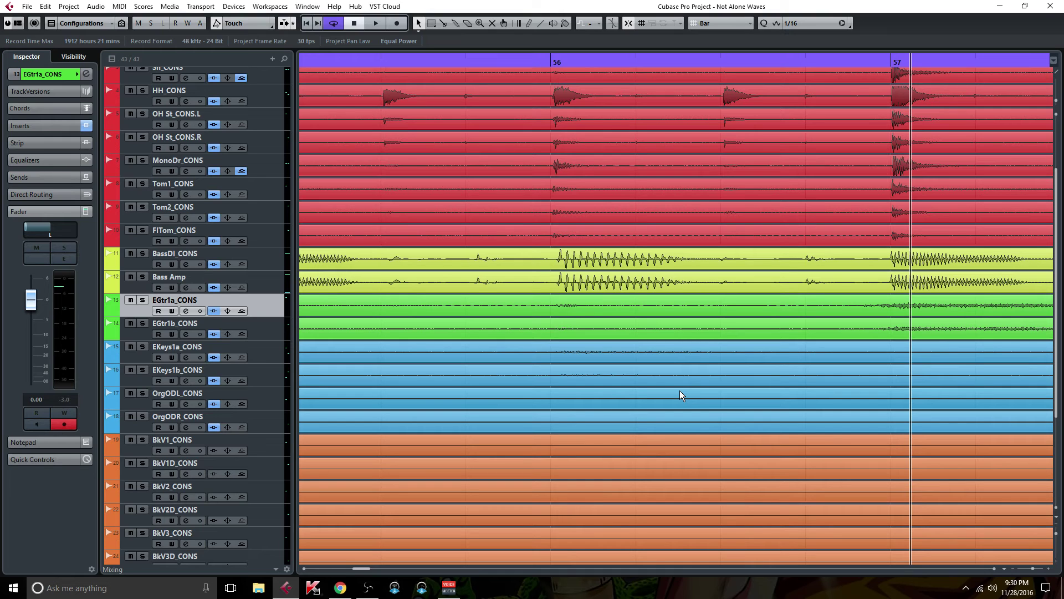
pyautogui.click(185, 404)
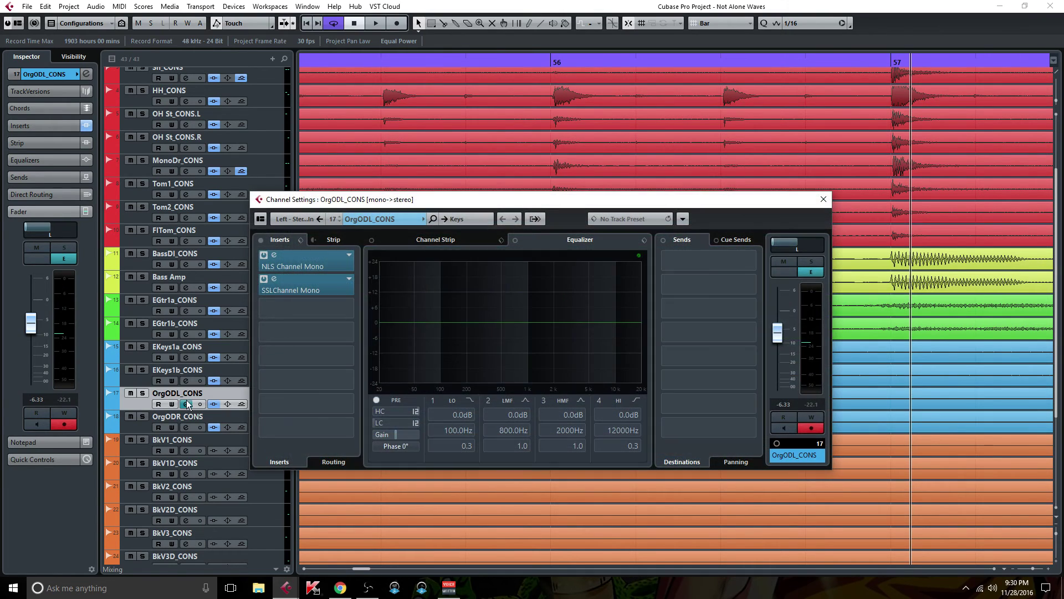
pyautogui.click(307, 261)
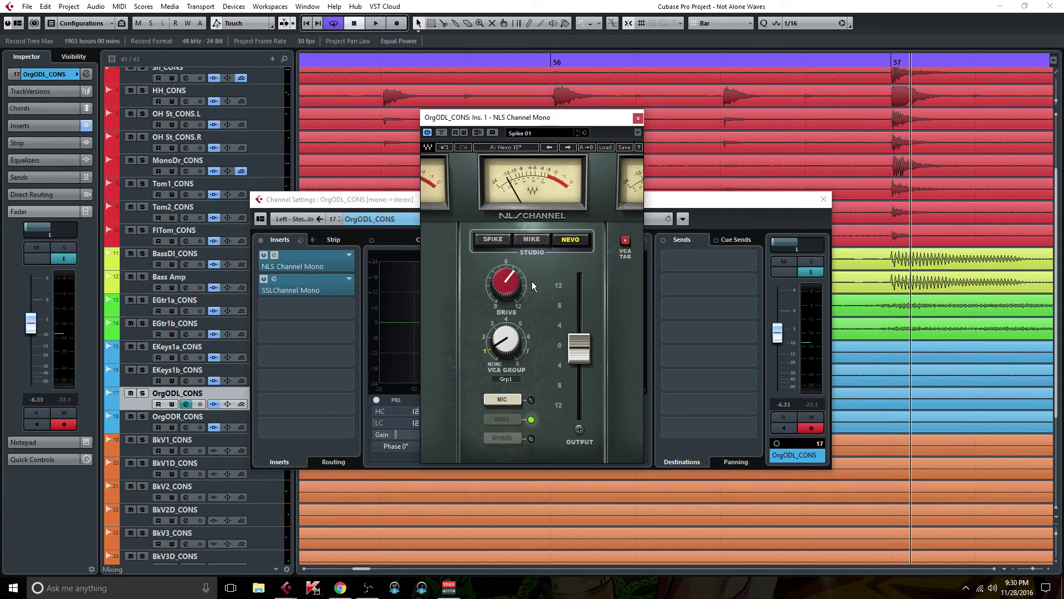
pyautogui.click(638, 118)
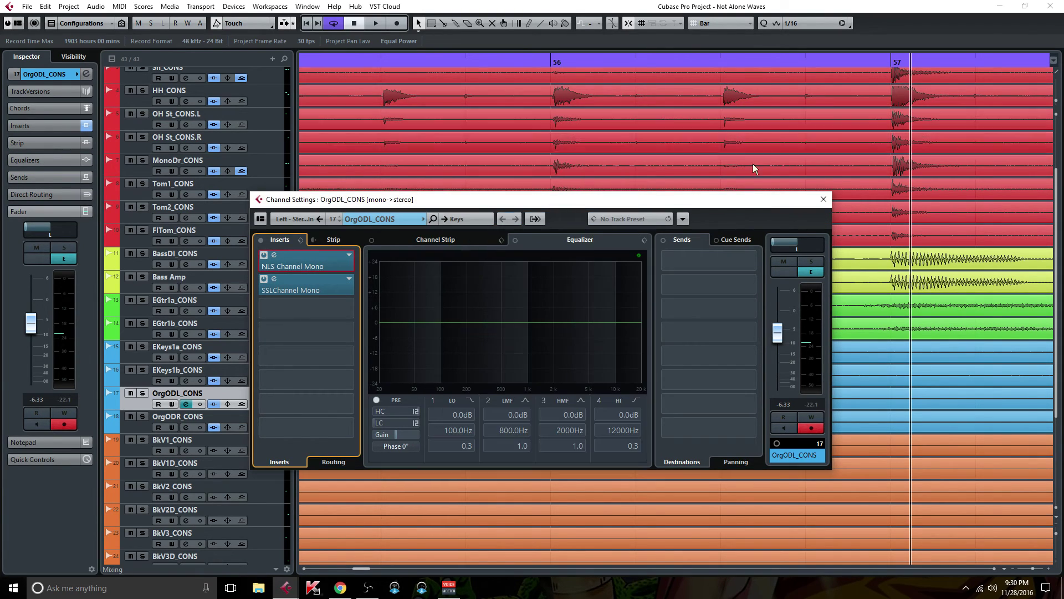
pyautogui.click(823, 199)
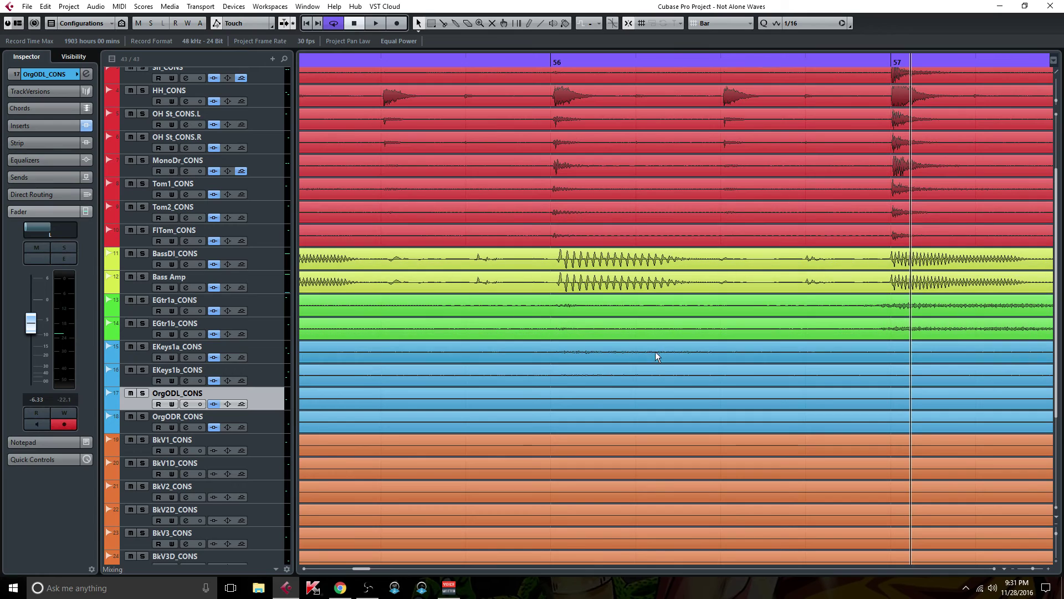